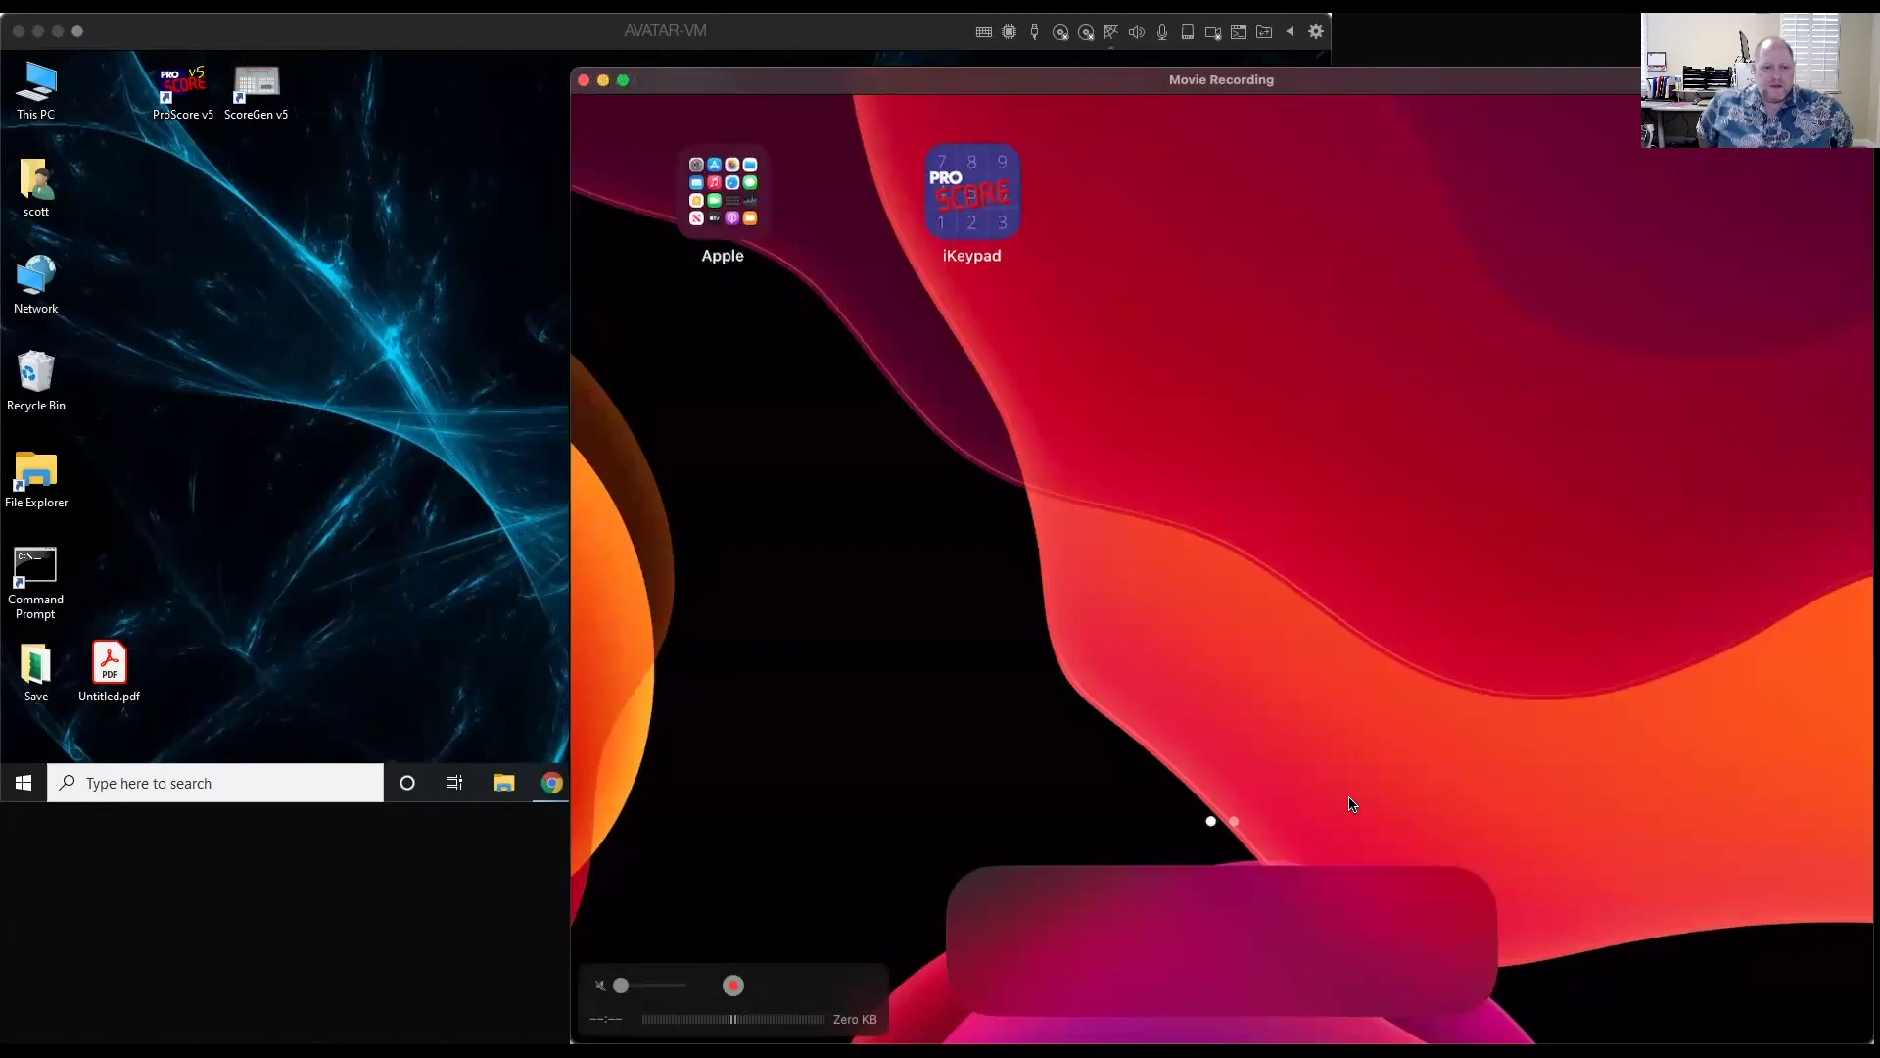
- Mirror the iPad home screen, showing the iKeypad app, in a QuickTime Movie Recording window
mouse_move(863, 375)
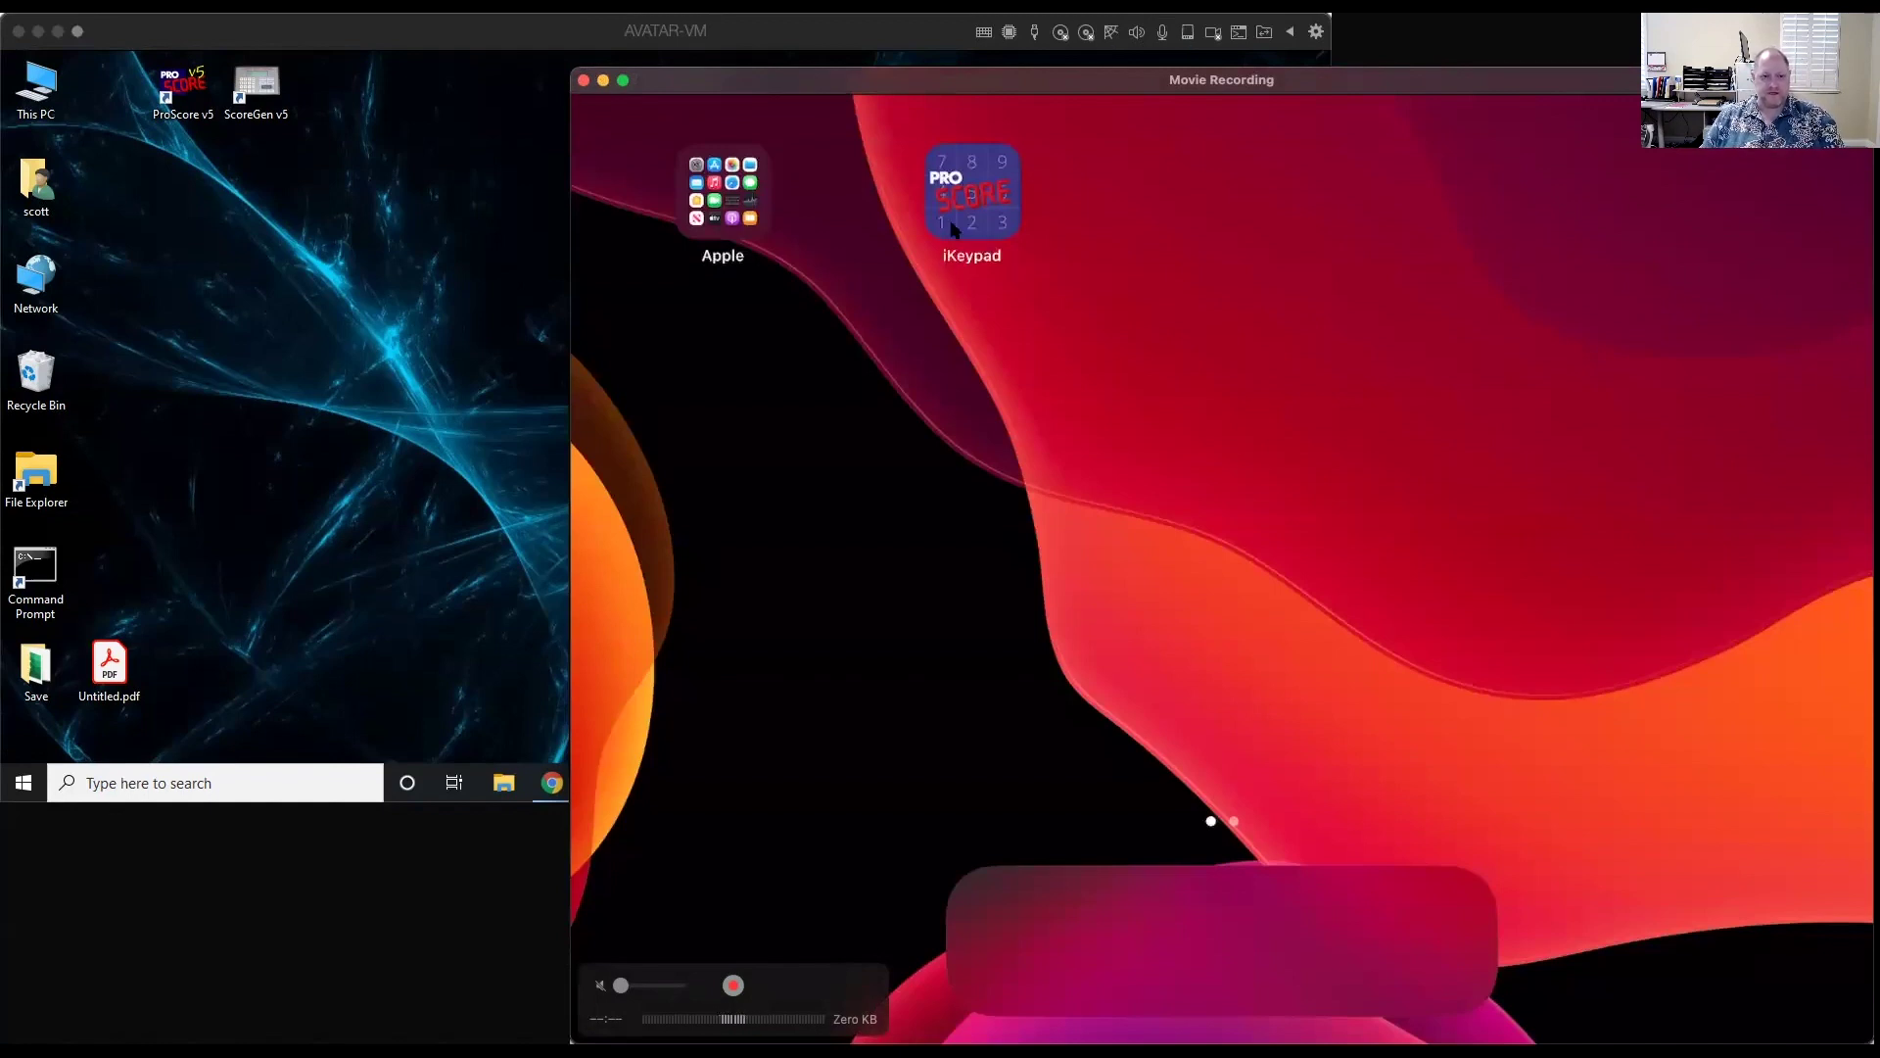
- Bring the AVATAR-VM Windows desktop in front of the Movie Recording window
click(601, 37)
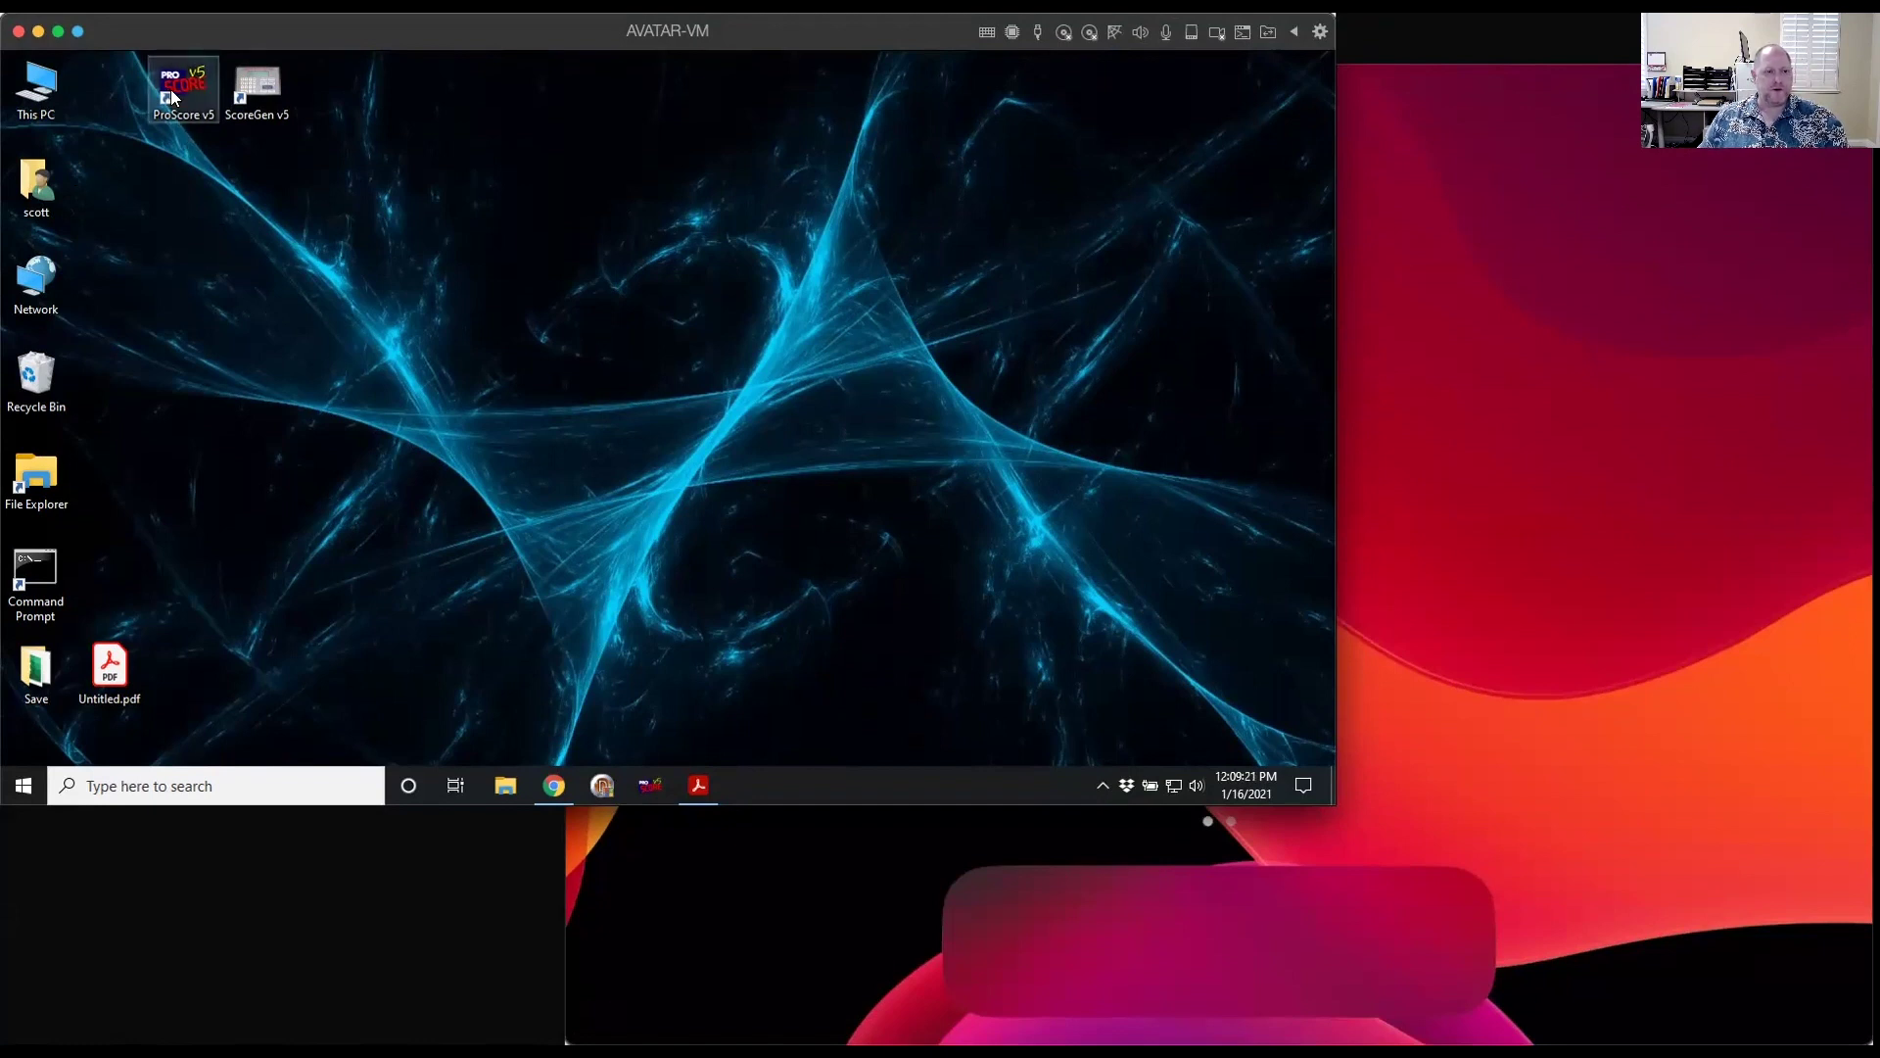
- Launch ScoreGen v5 and open Setup Units from the Setup/Utilities tab
double_click(260, 90)
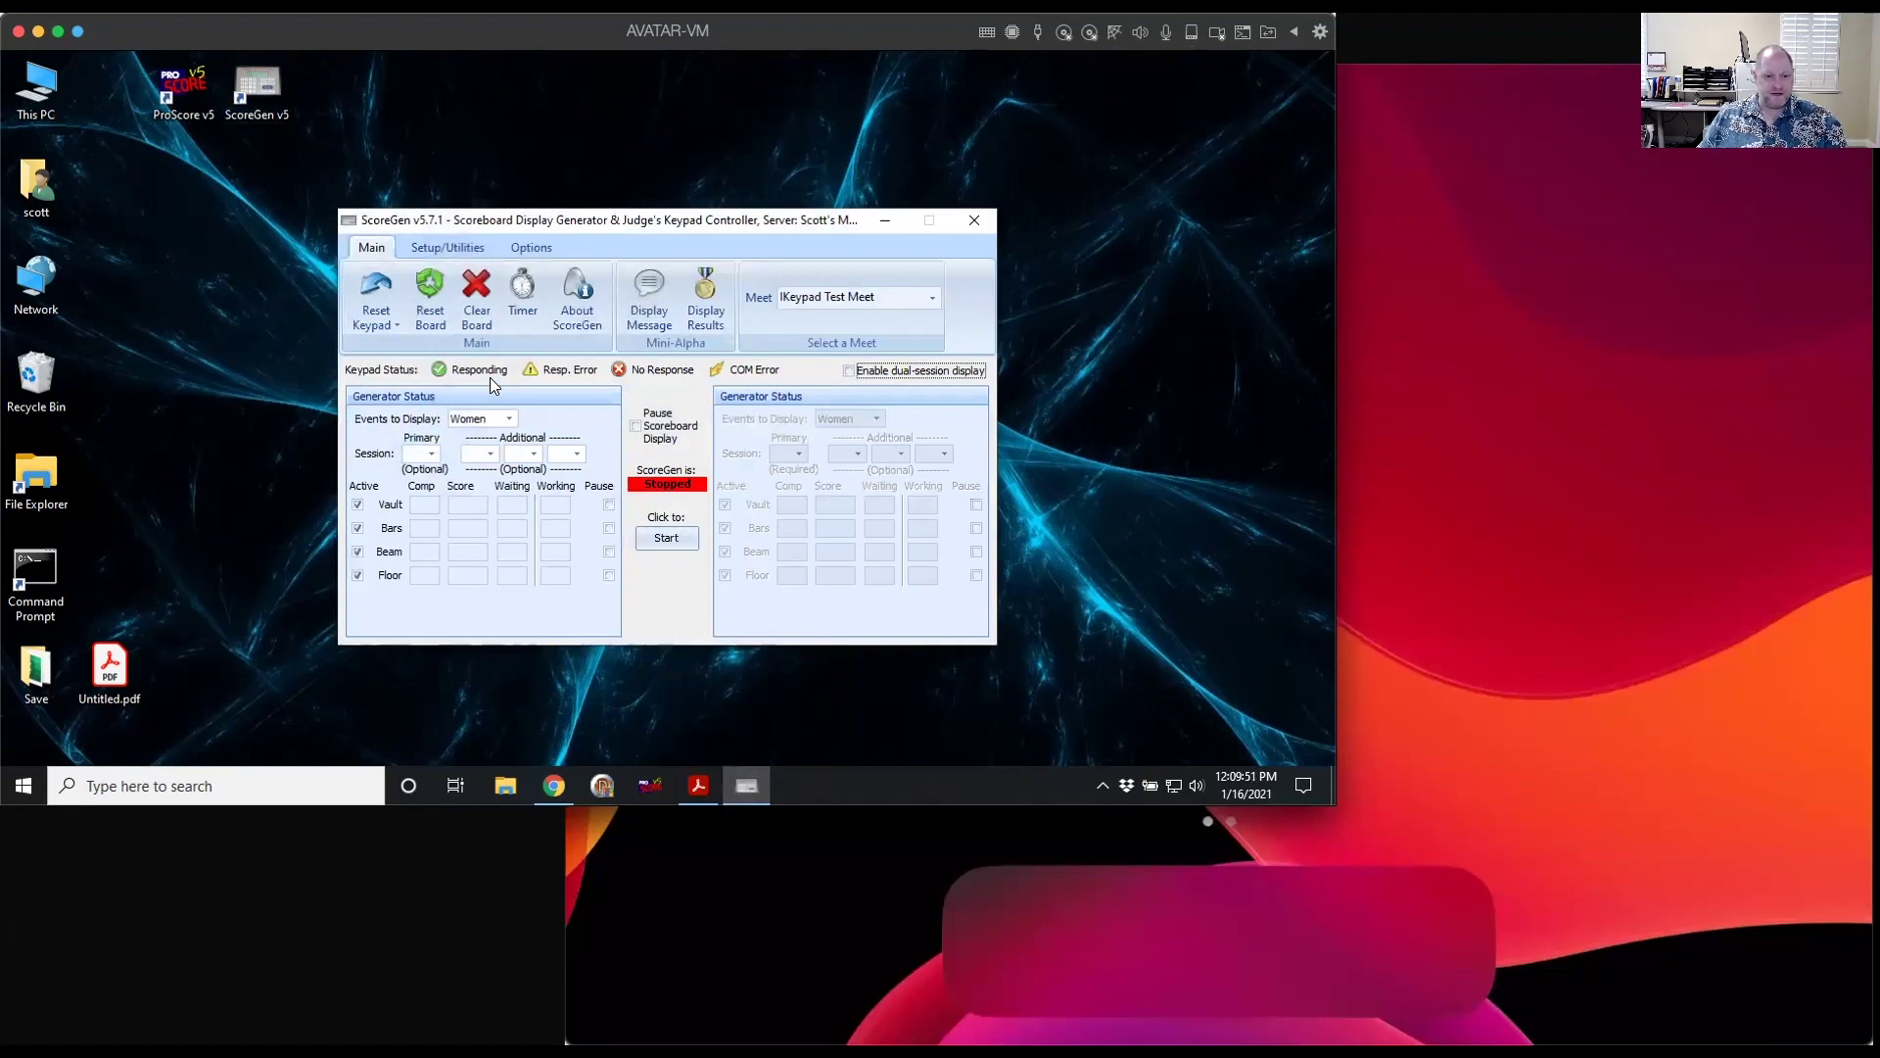
click(443, 249)
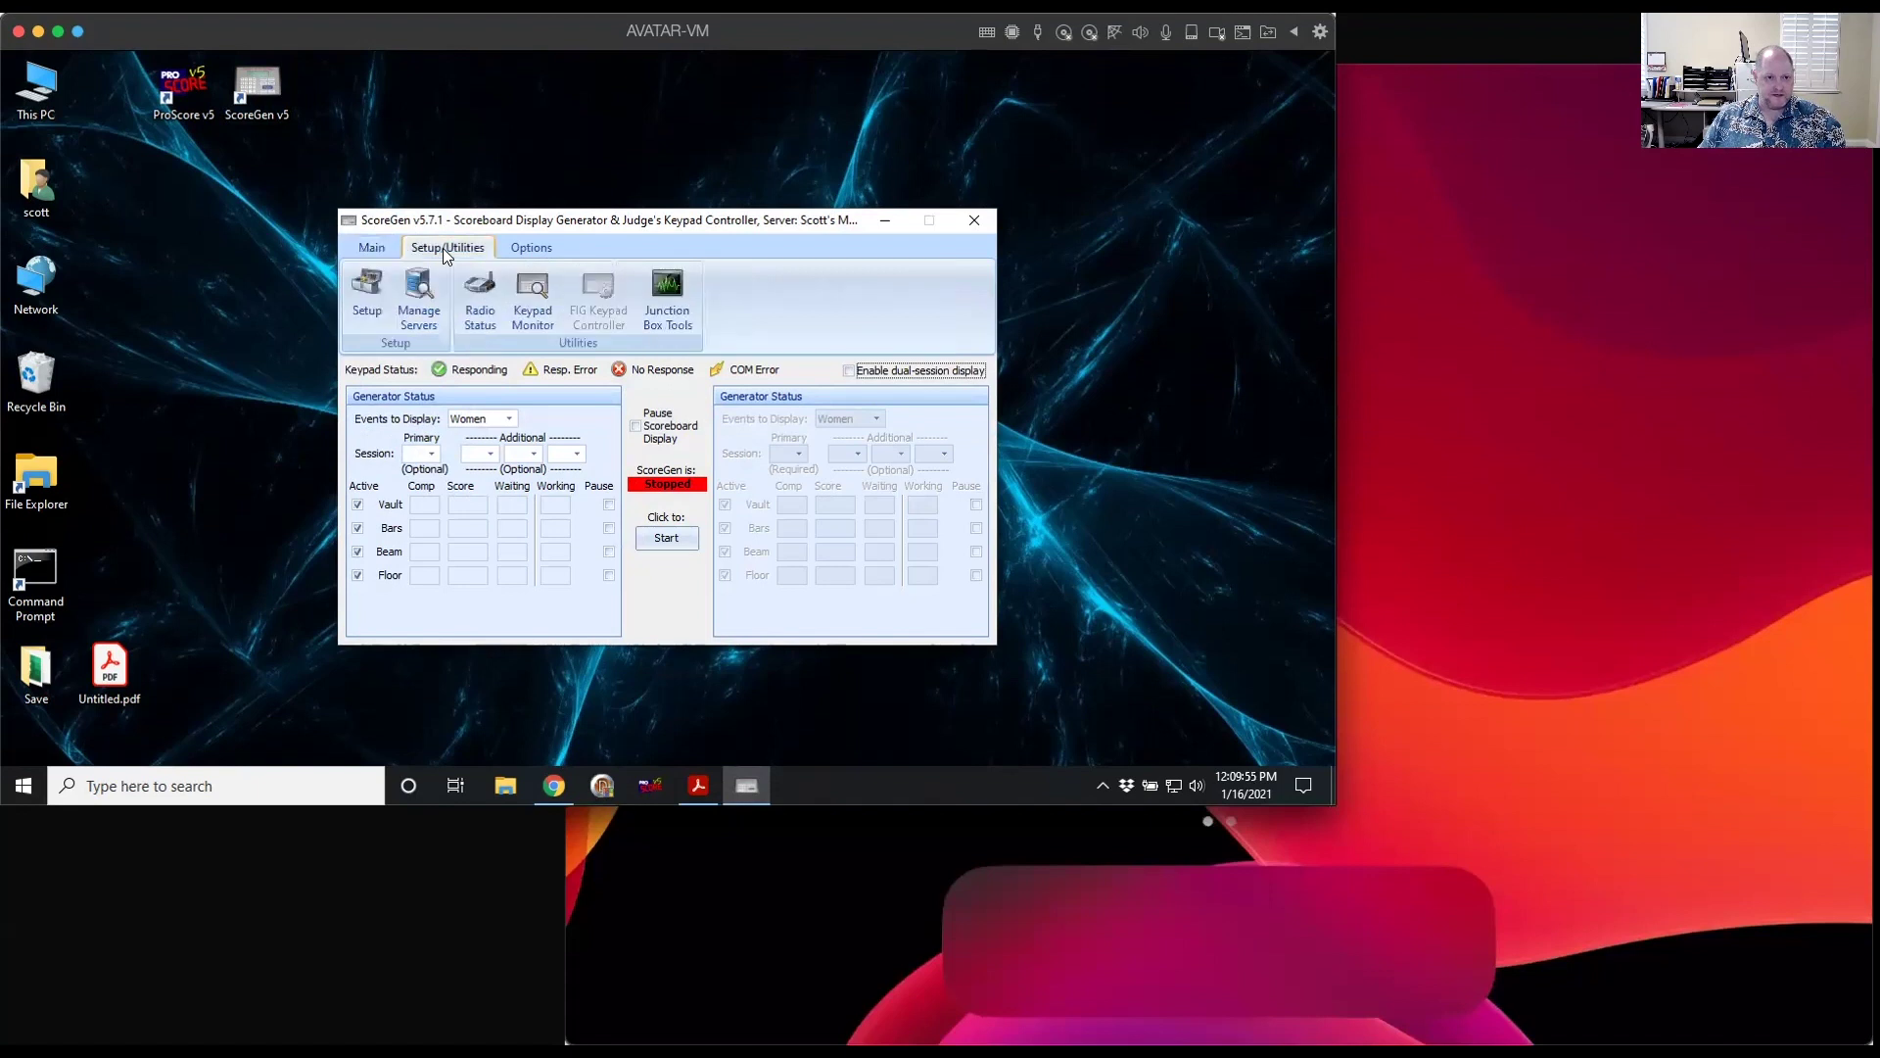
click(371, 296)
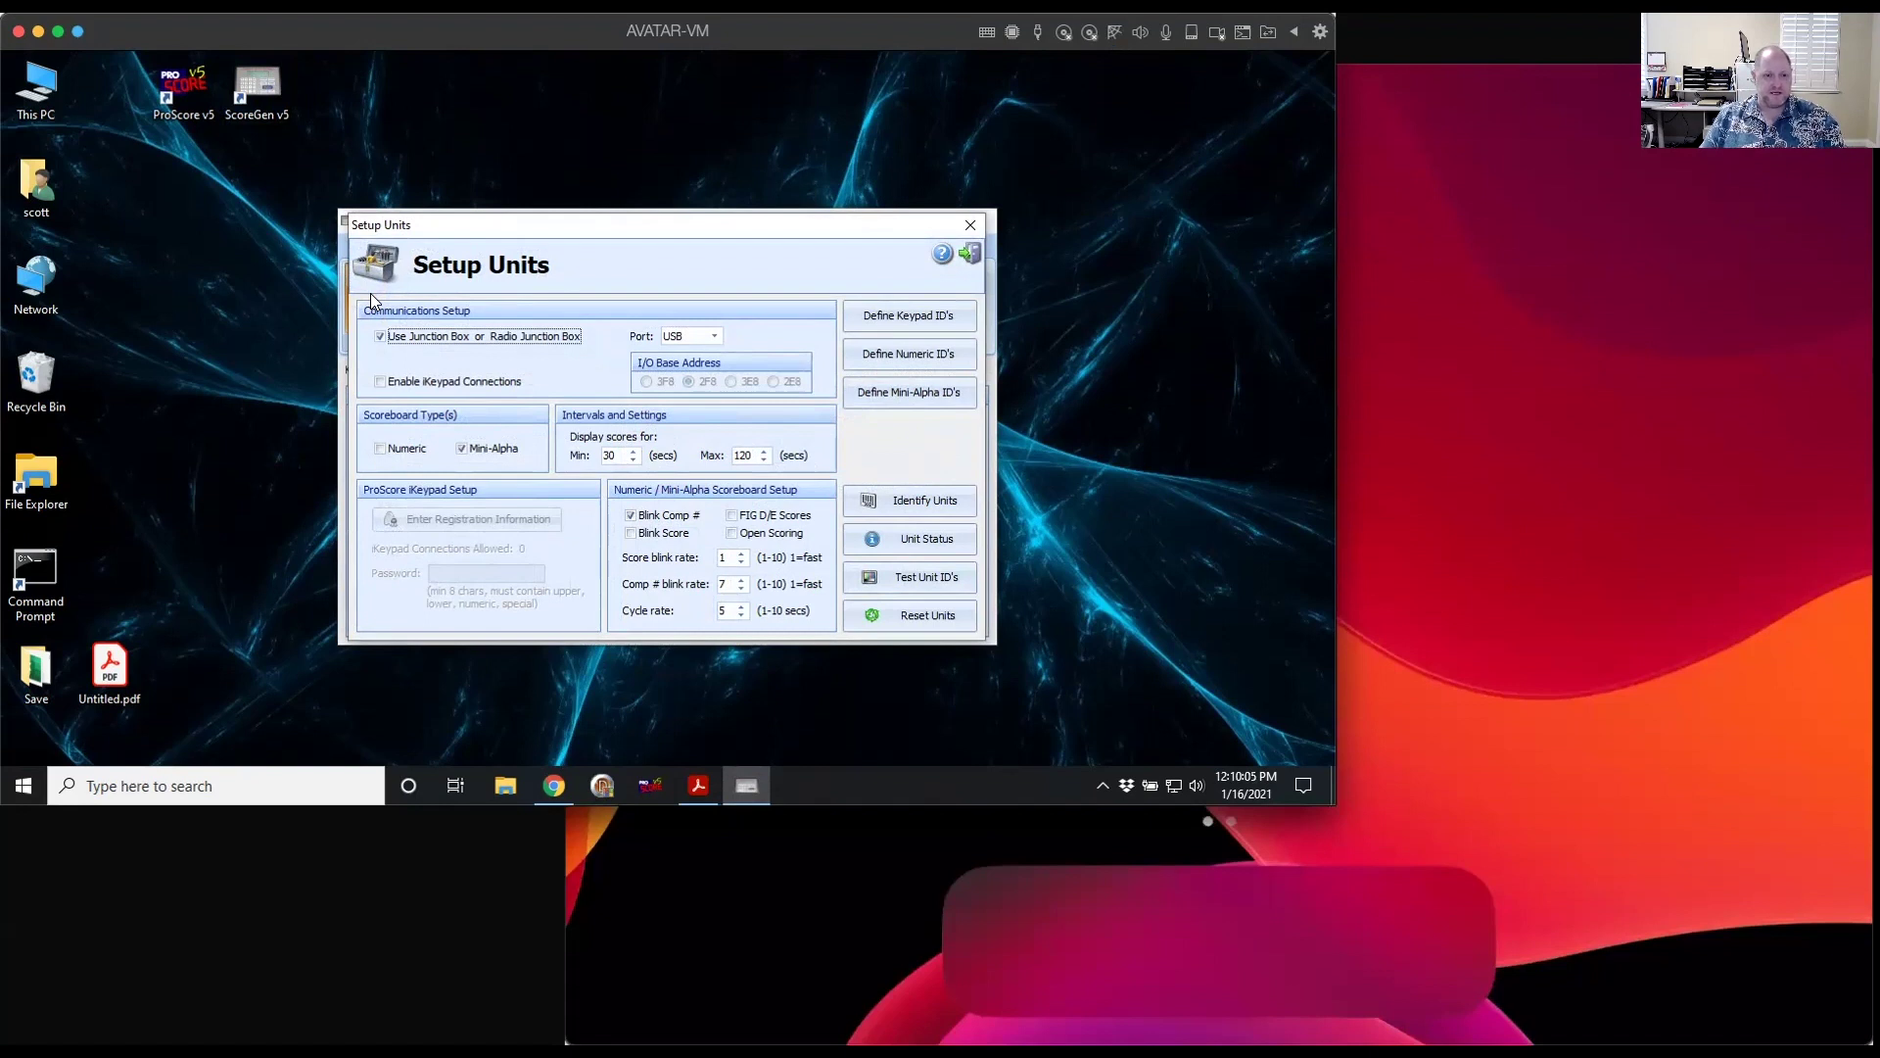
- Uncheck Use Junction Box or Radio Junction Box and check Enable Keypad Connections
click(398, 339)
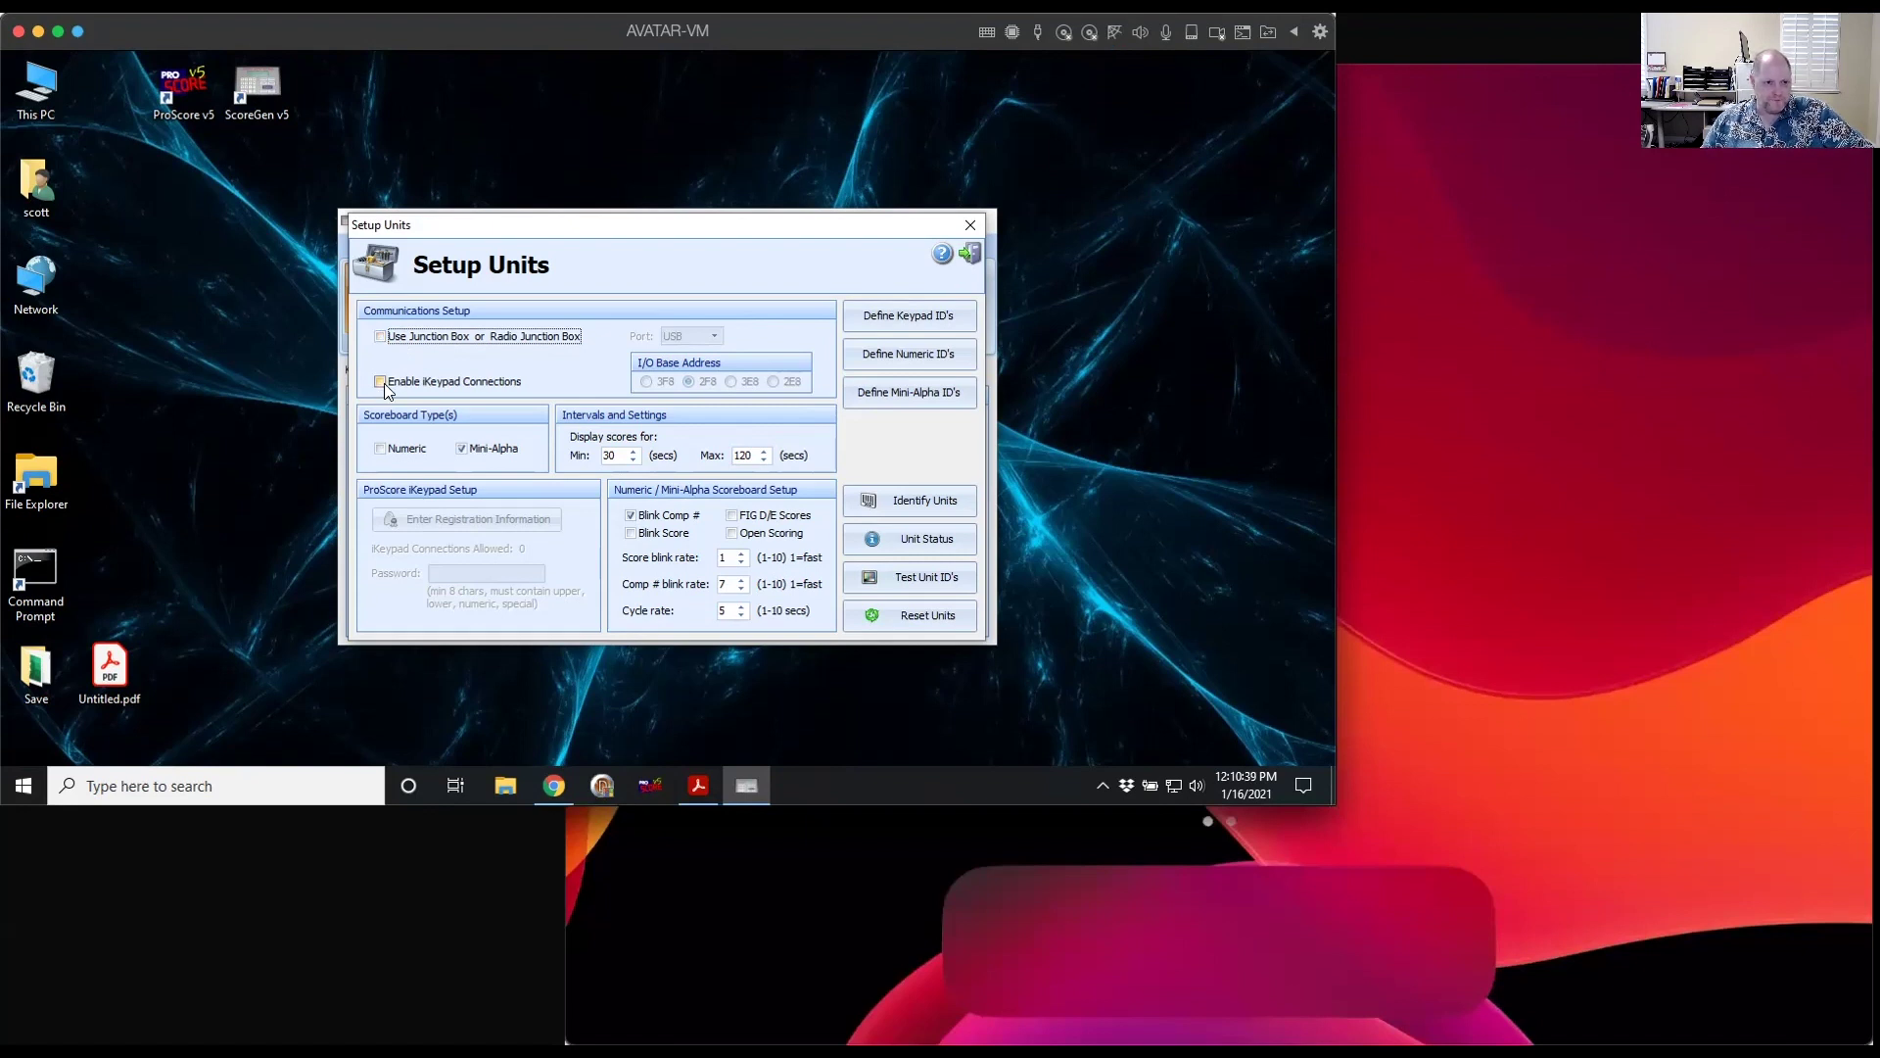
click(390, 385)
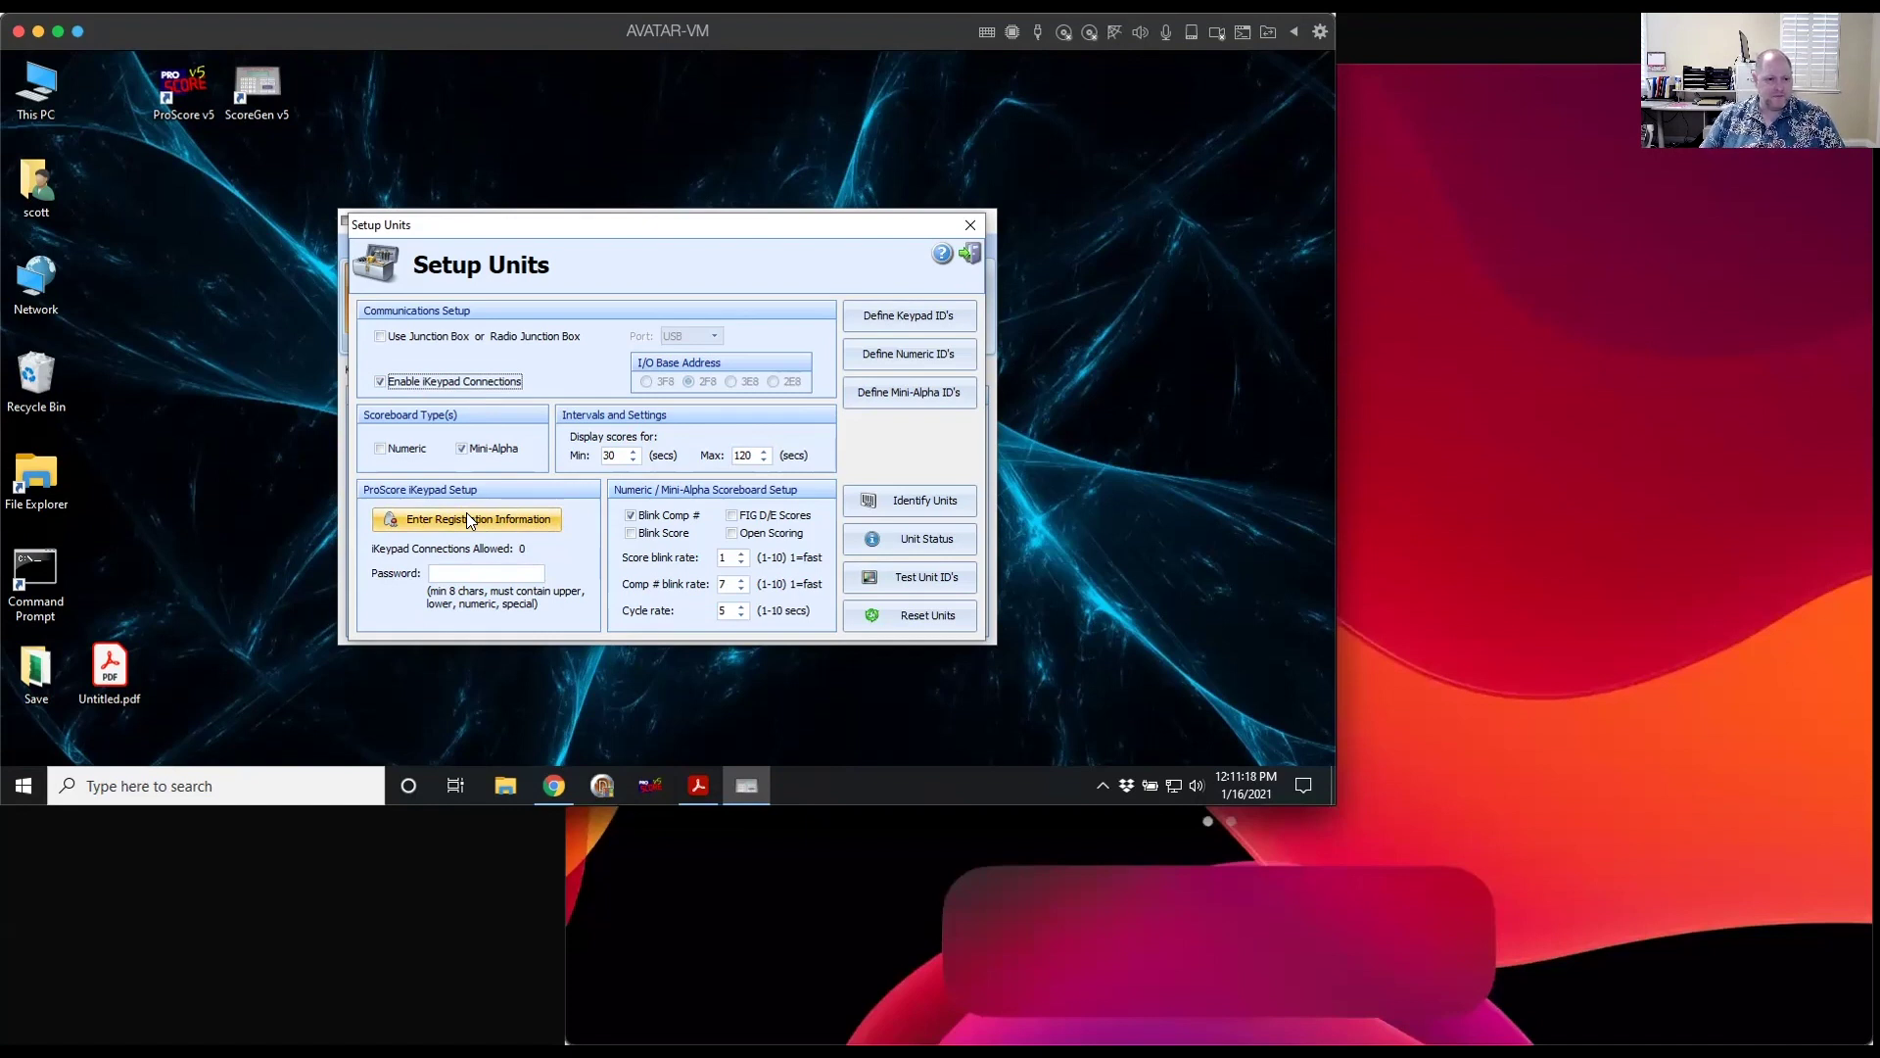
- Bring up the Untitled.pdf iKeypad registration letter in Acrobat Reader
click(701, 796)
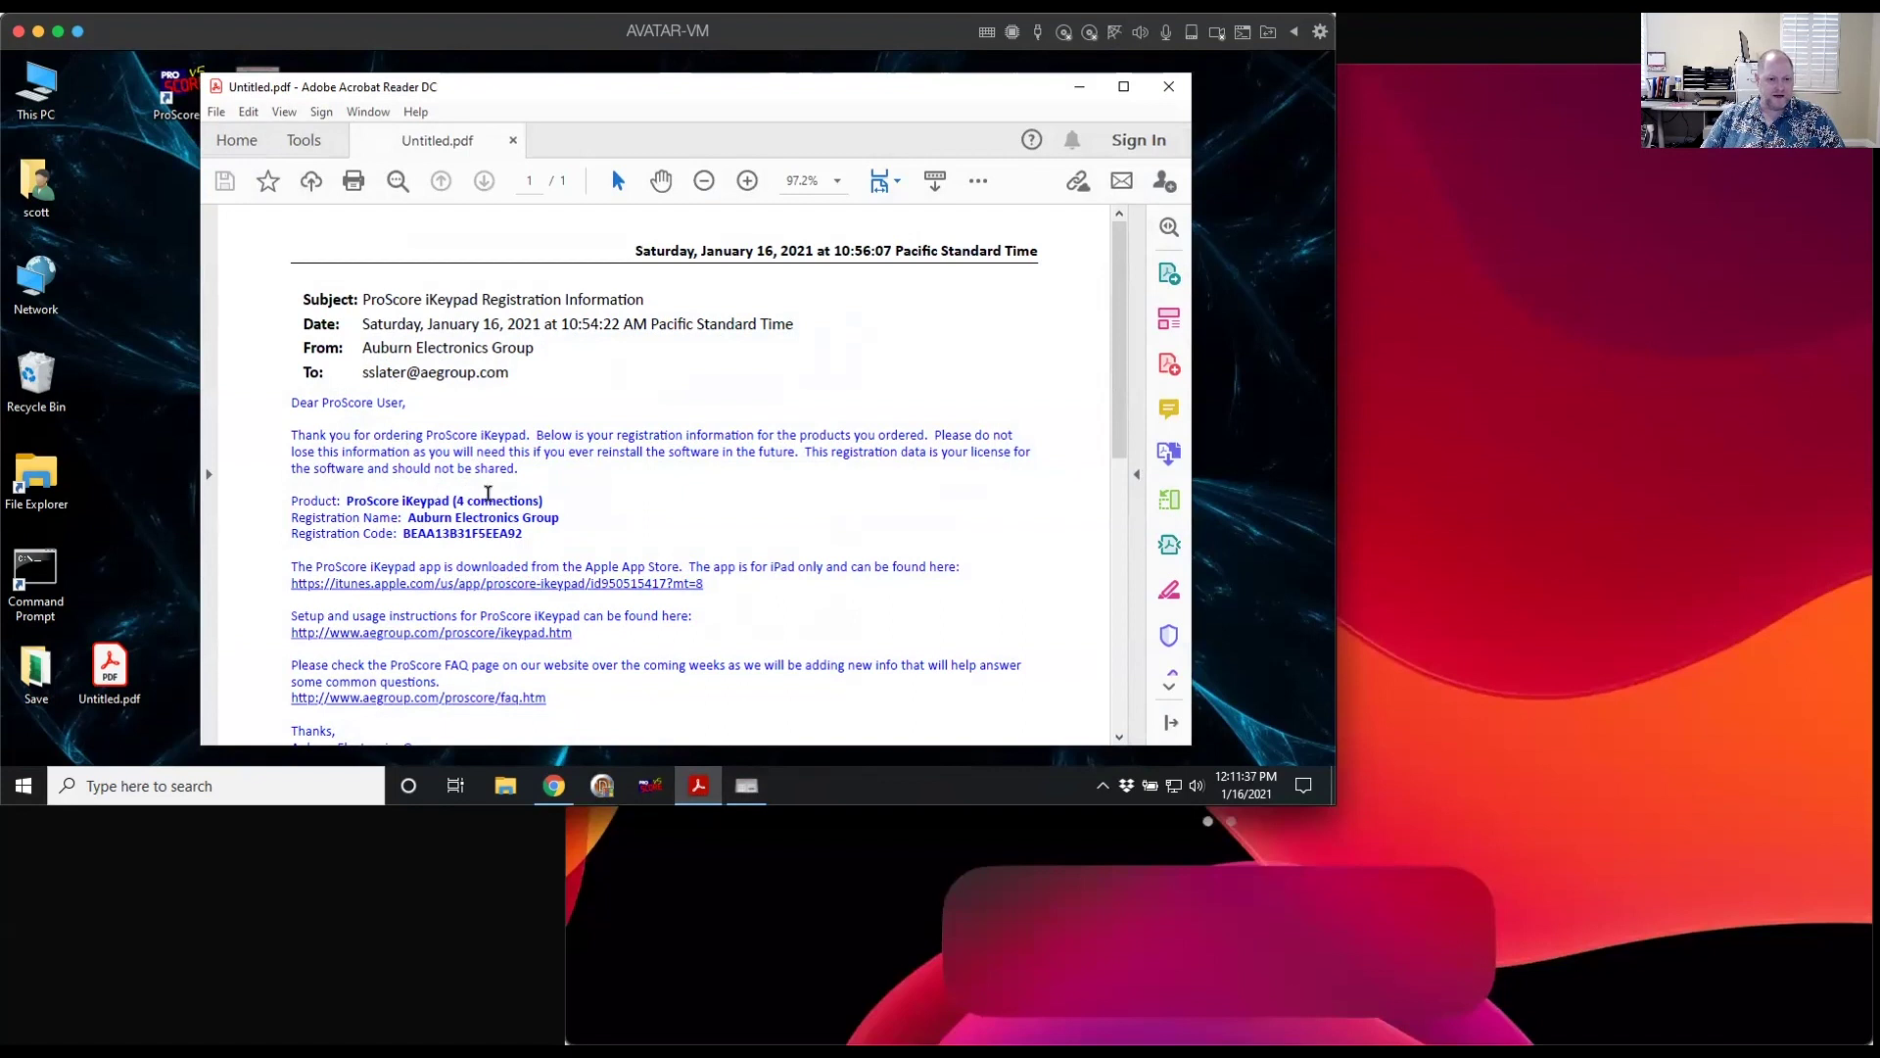
- Copy the Registration Code from the letter and minimize Acrobat Reader
double_click(438, 533)
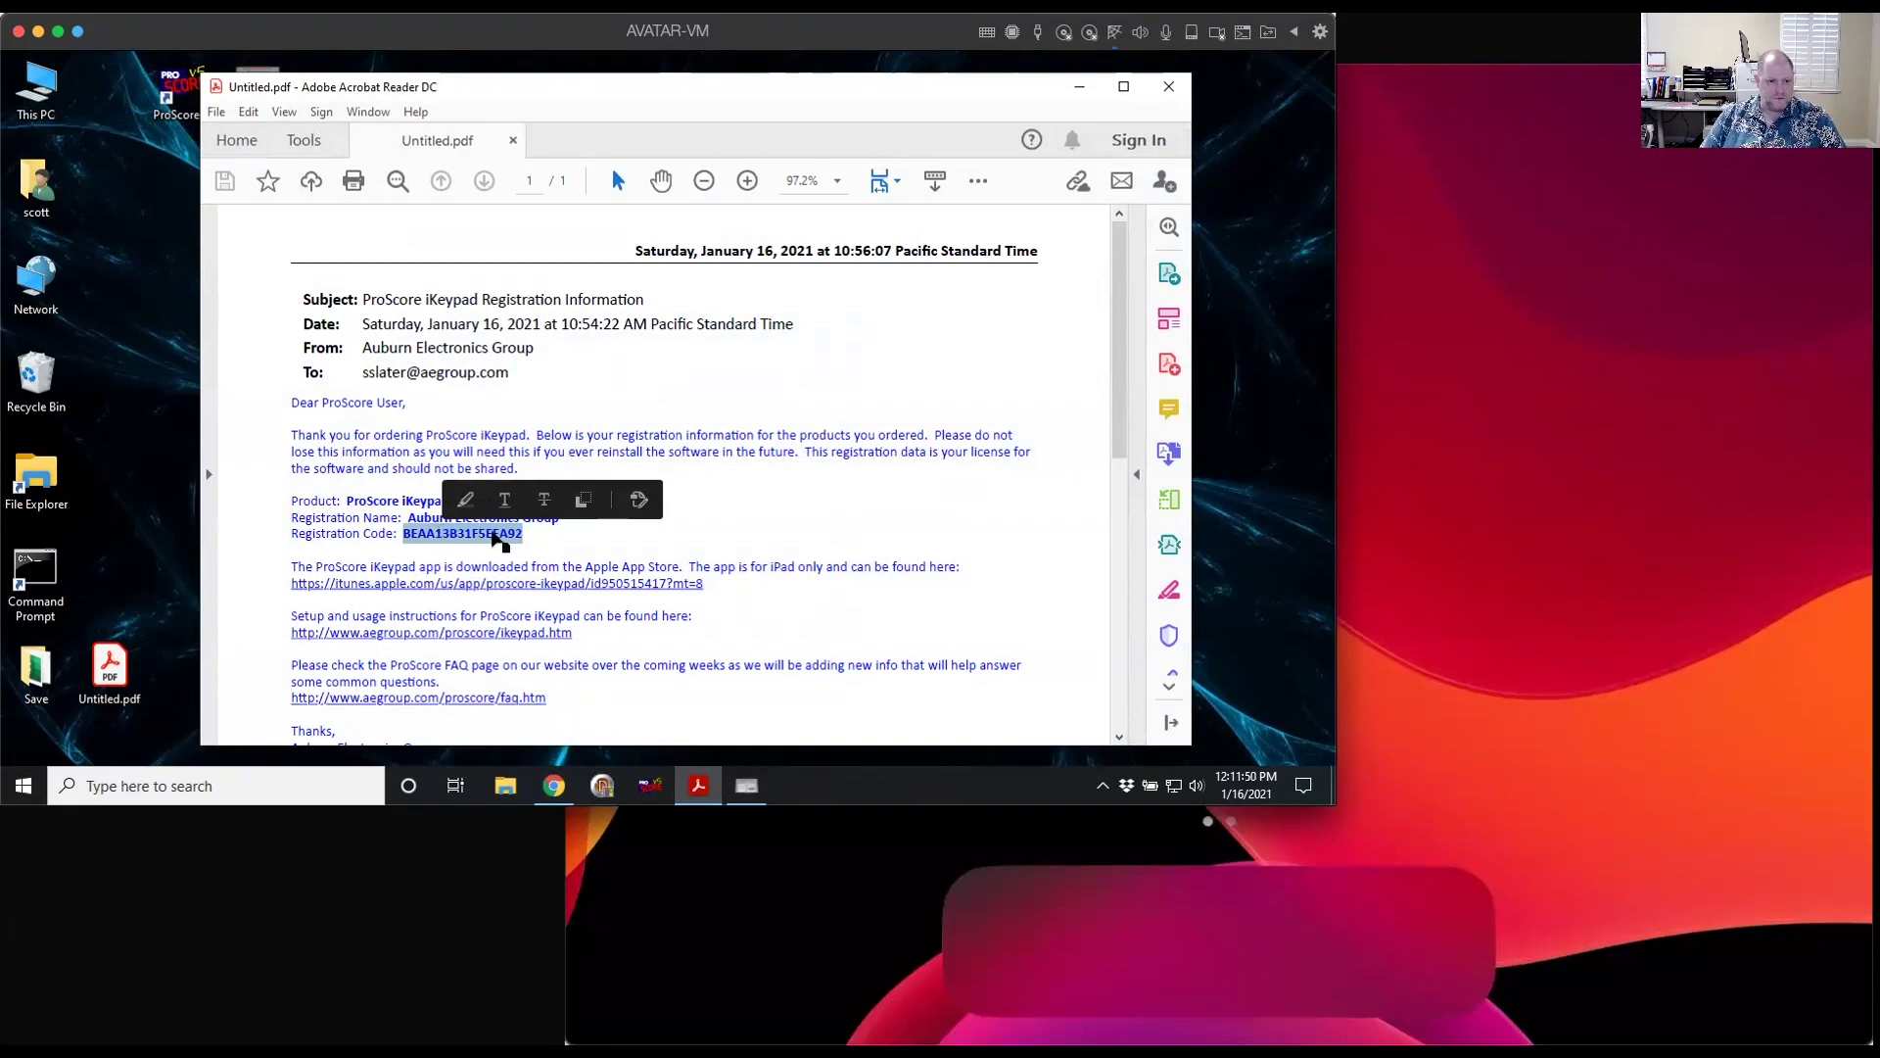
right_click(505, 543)
click(535, 551)
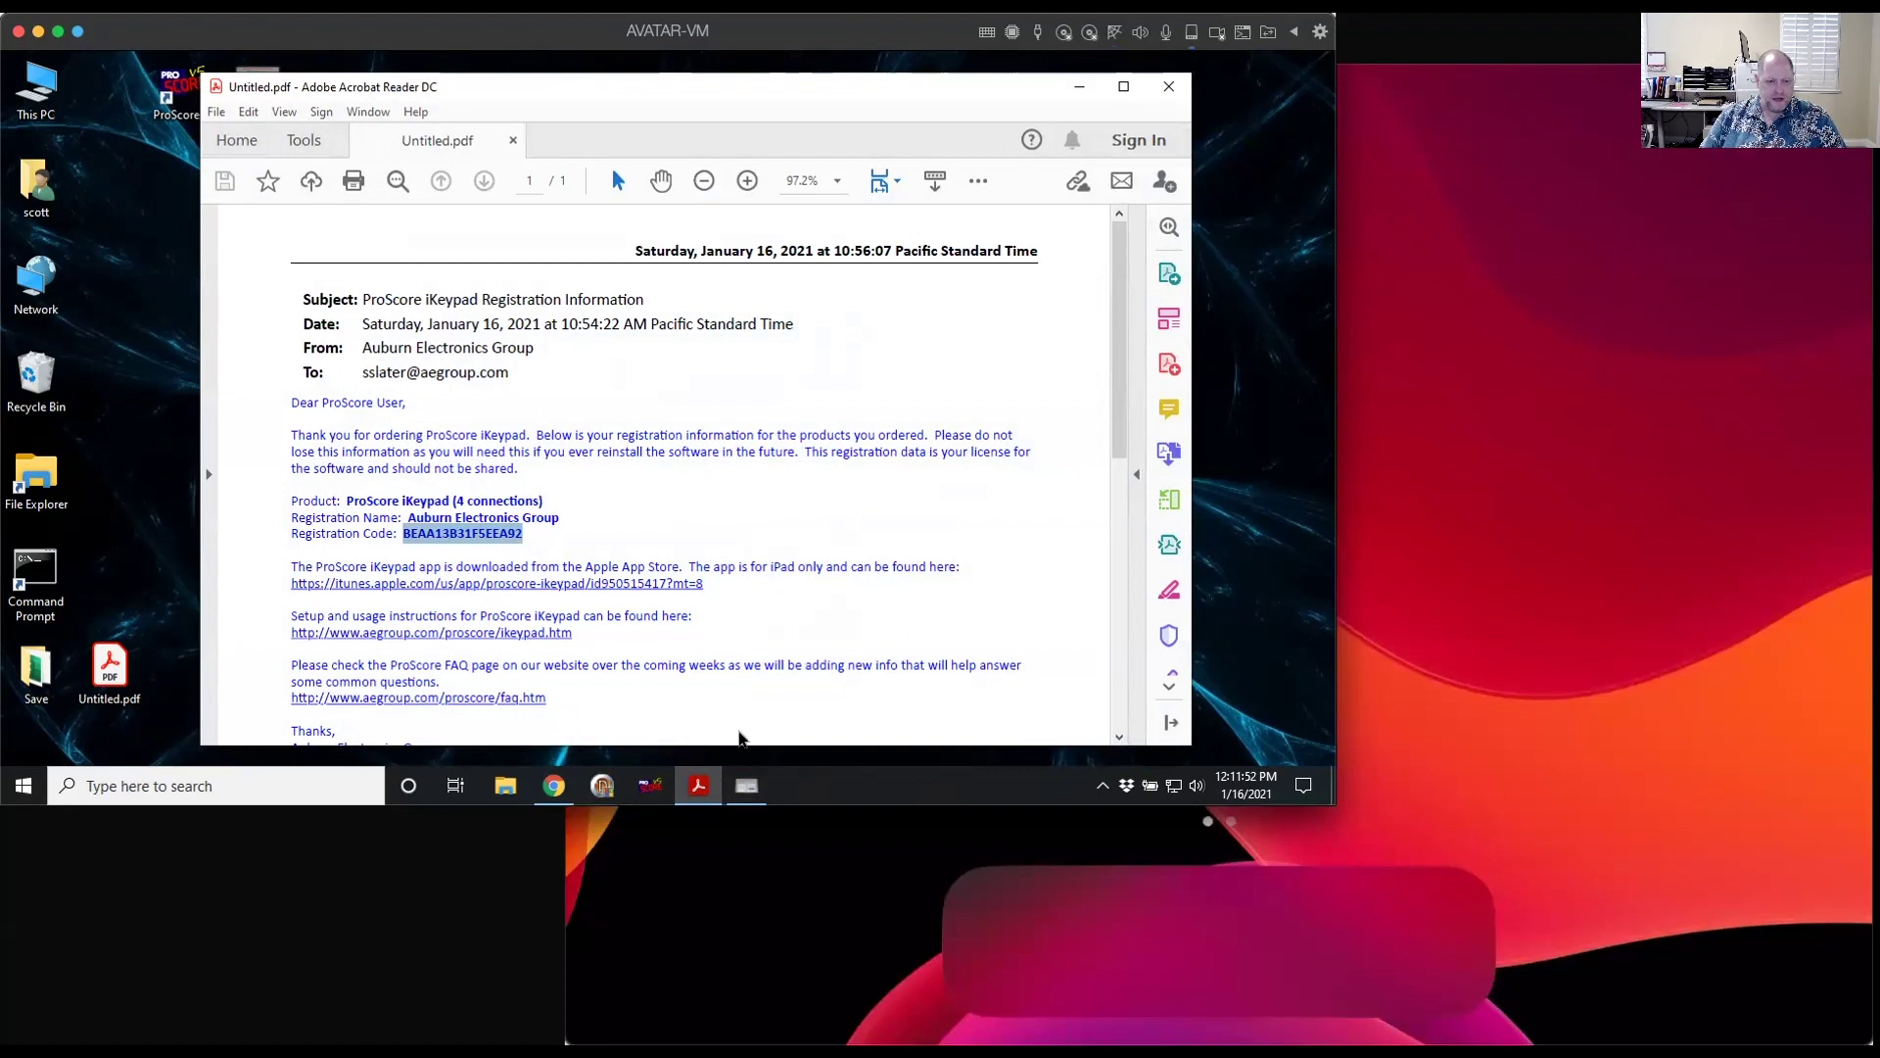
click(1078, 96)
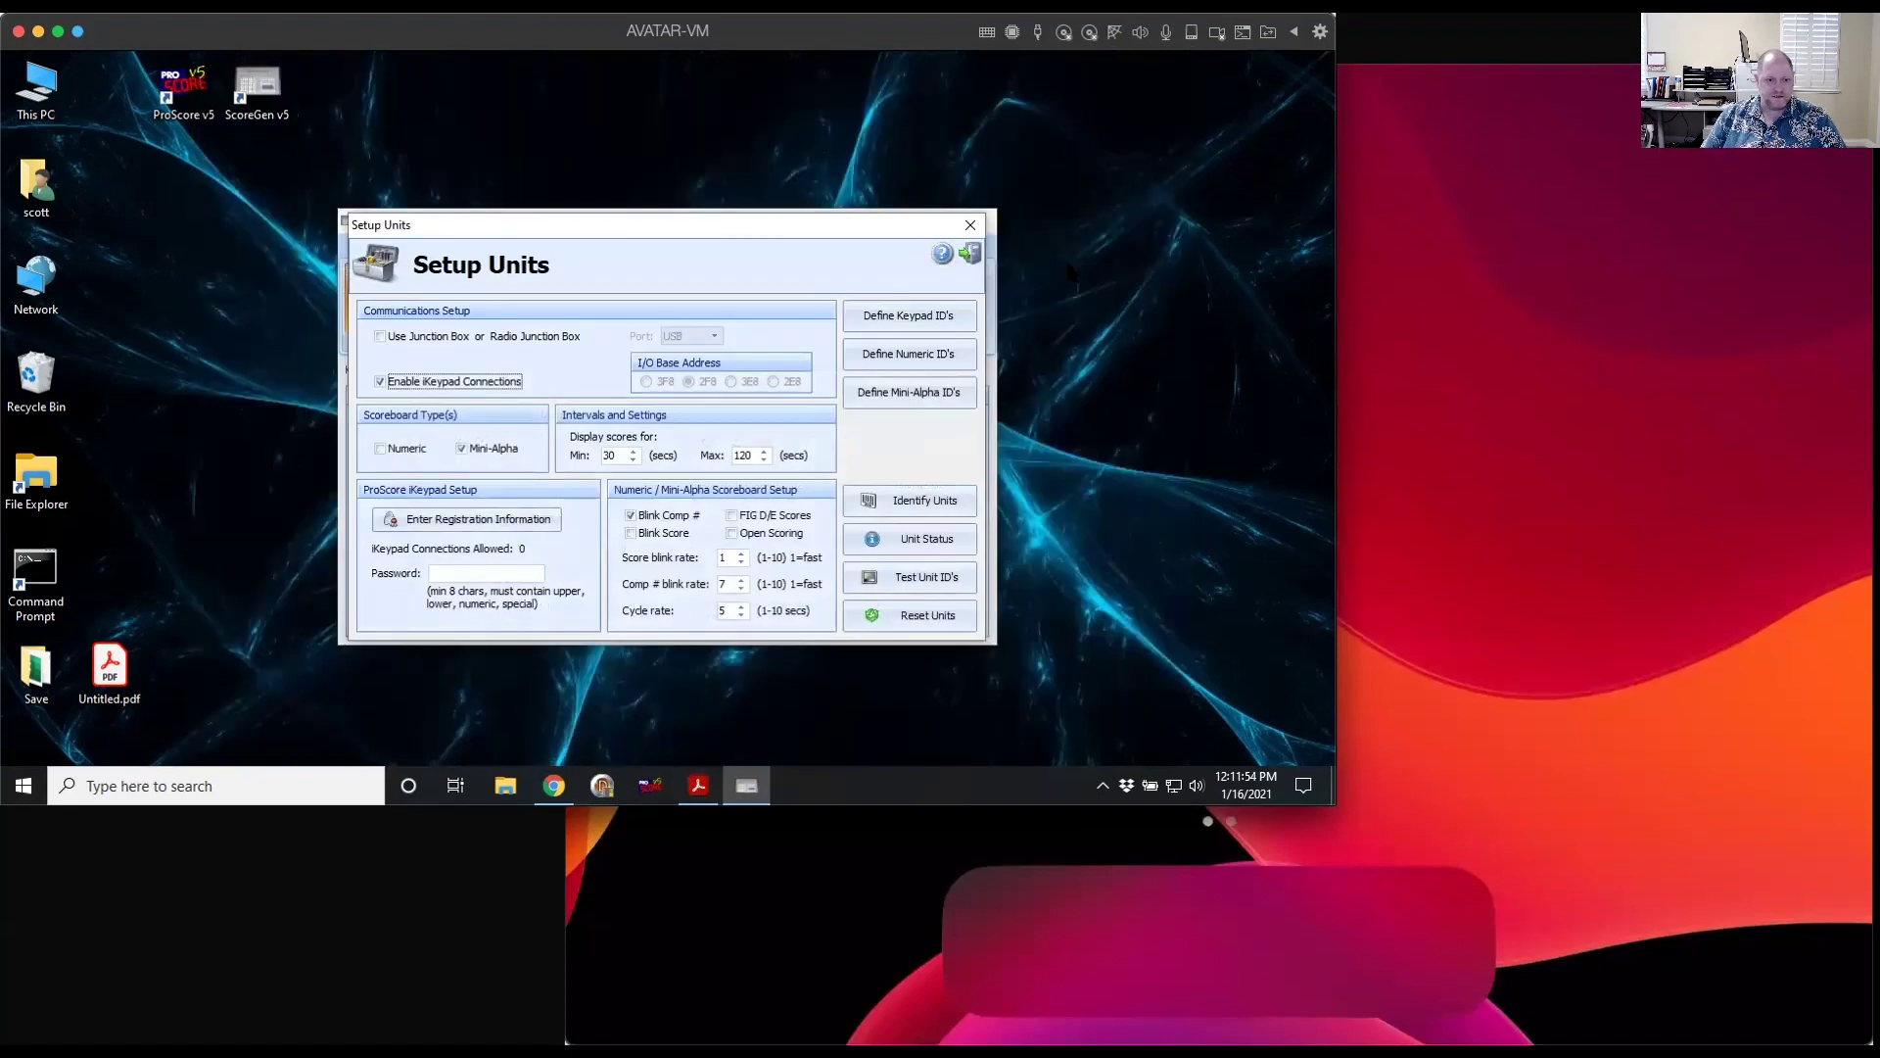
- Paste the copied code into the iKeypad registration form to allow 4 Rental keypad connections
click(449, 519)
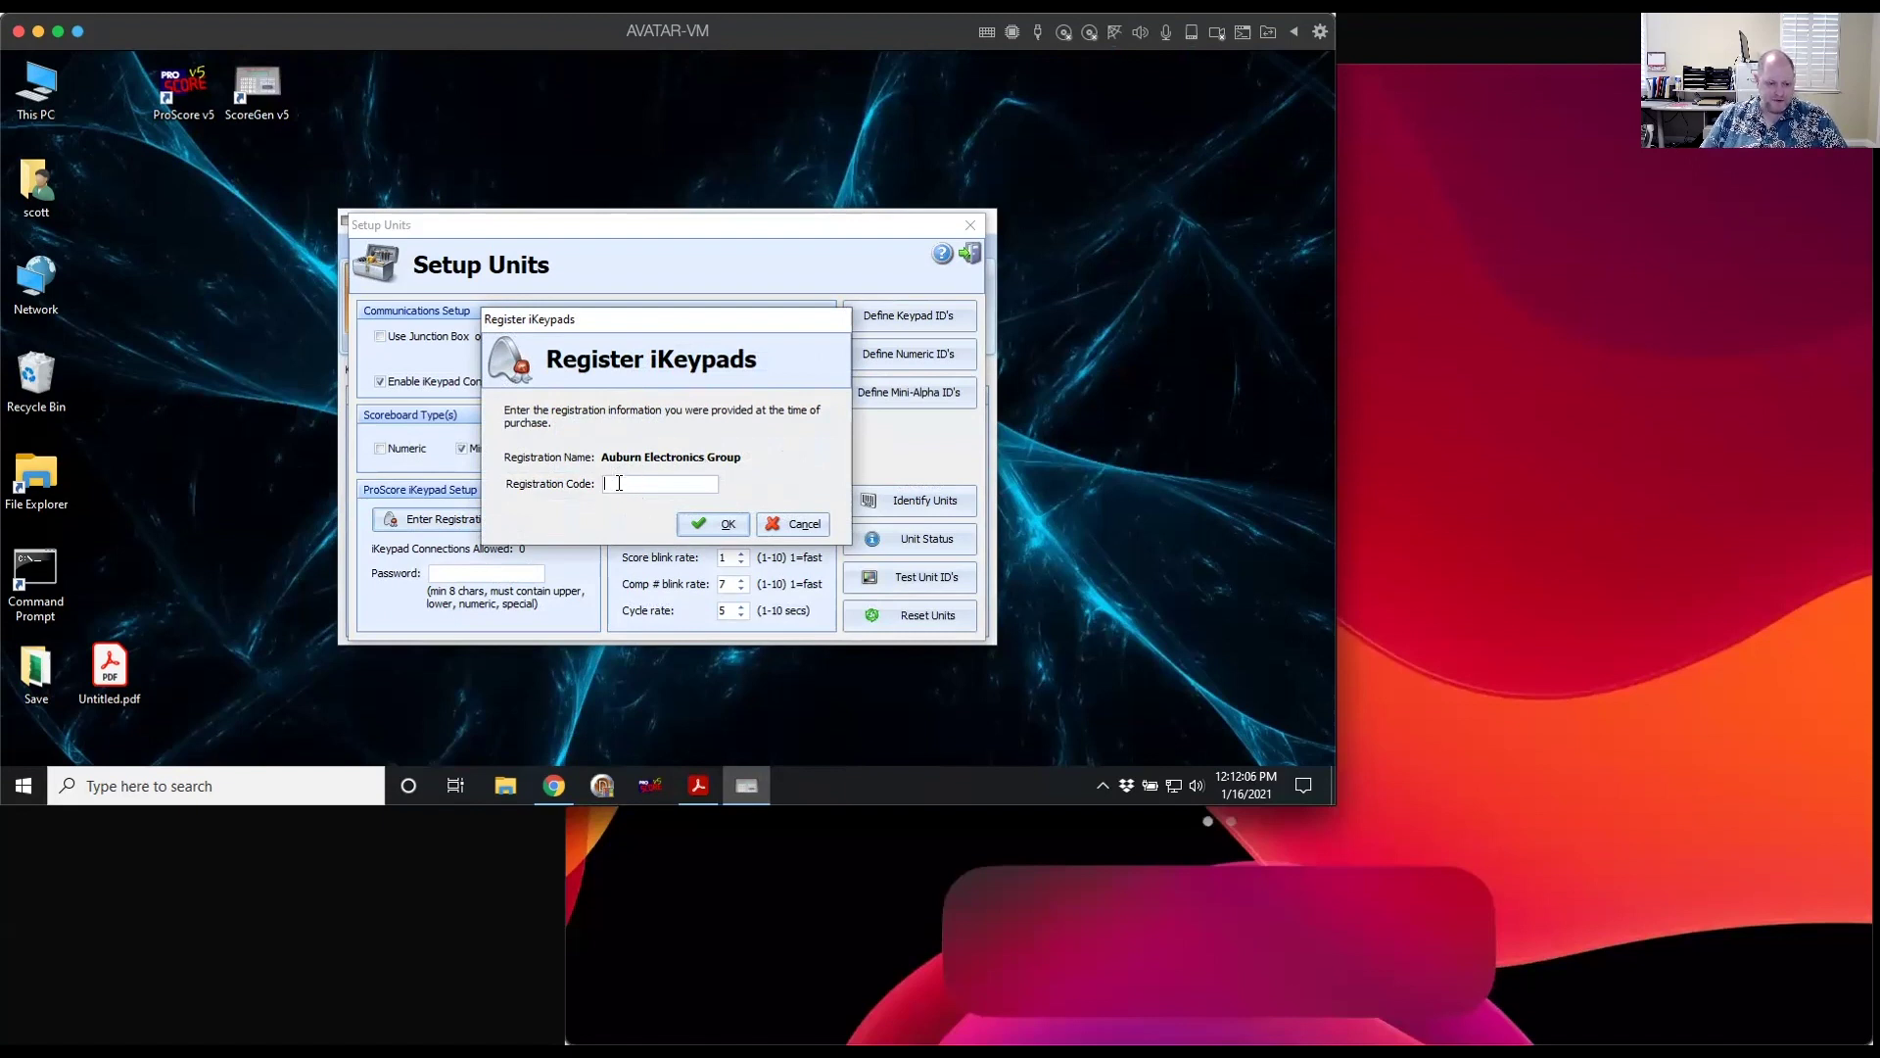
key(ctrl+v)
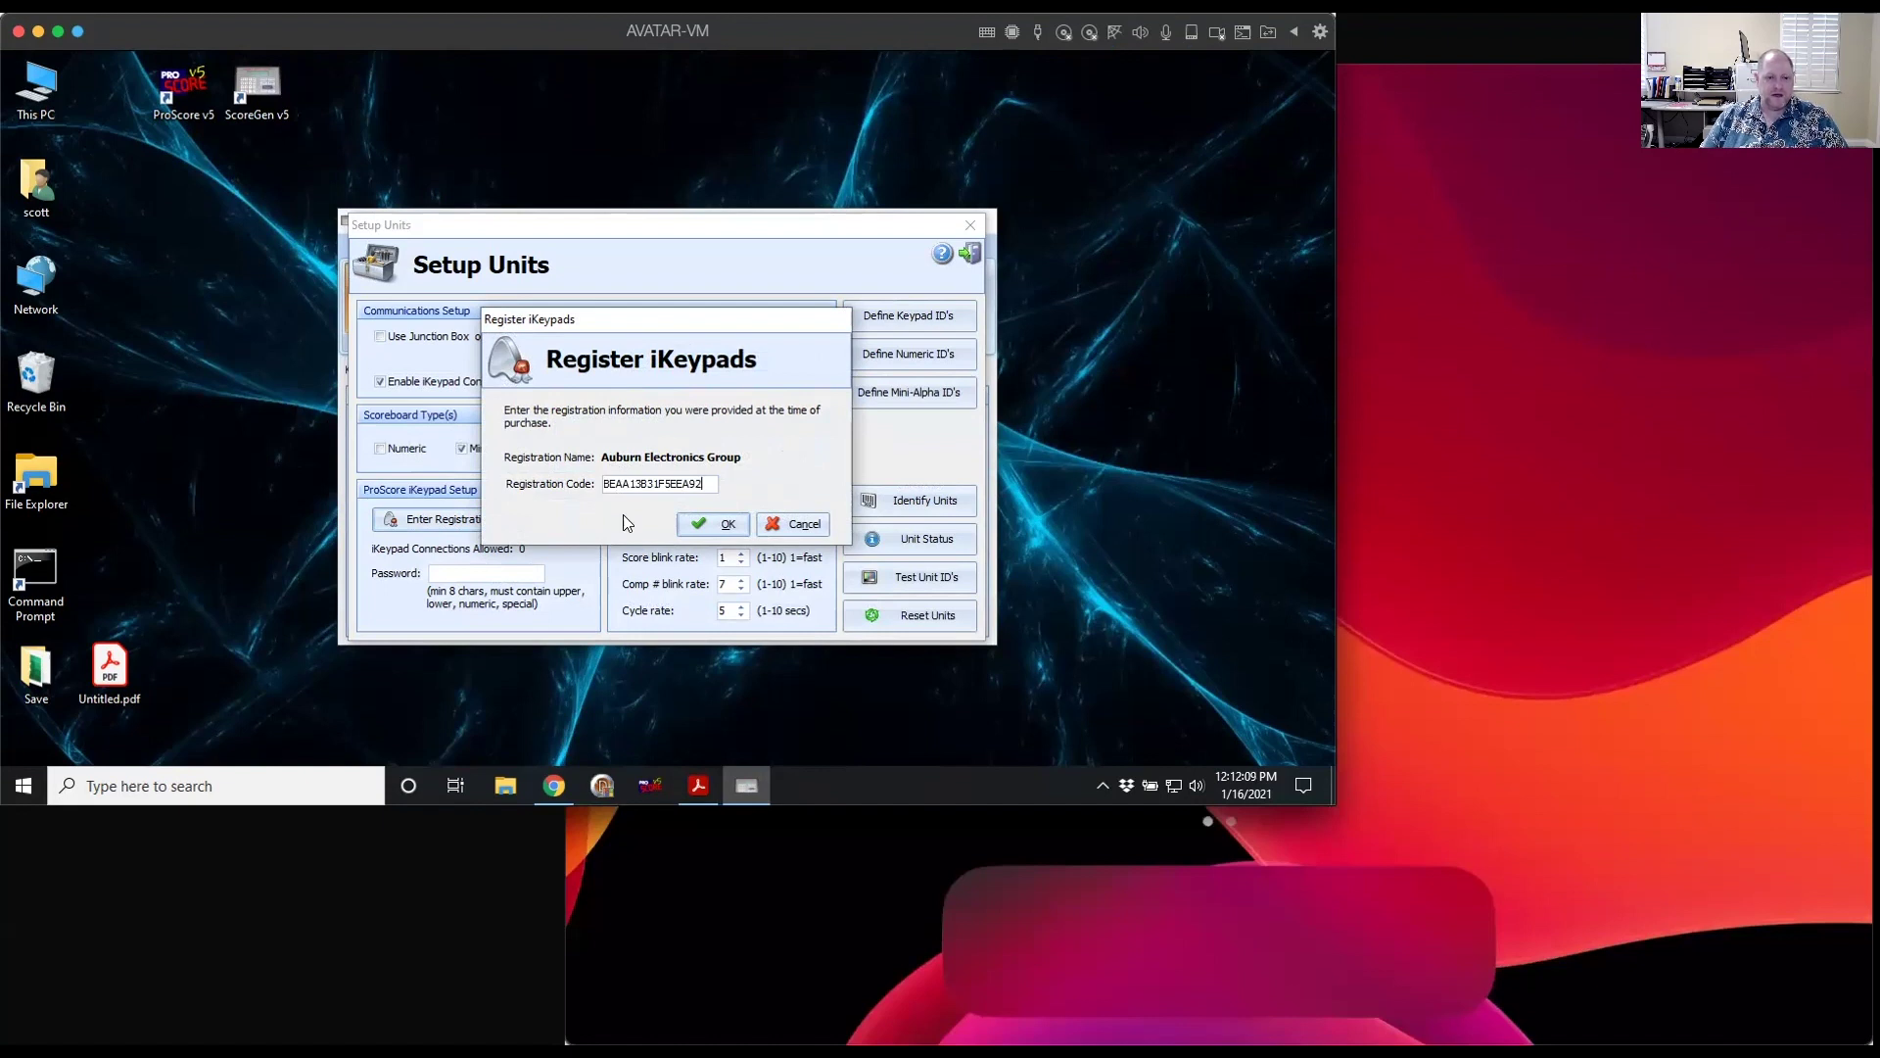
click(720, 525)
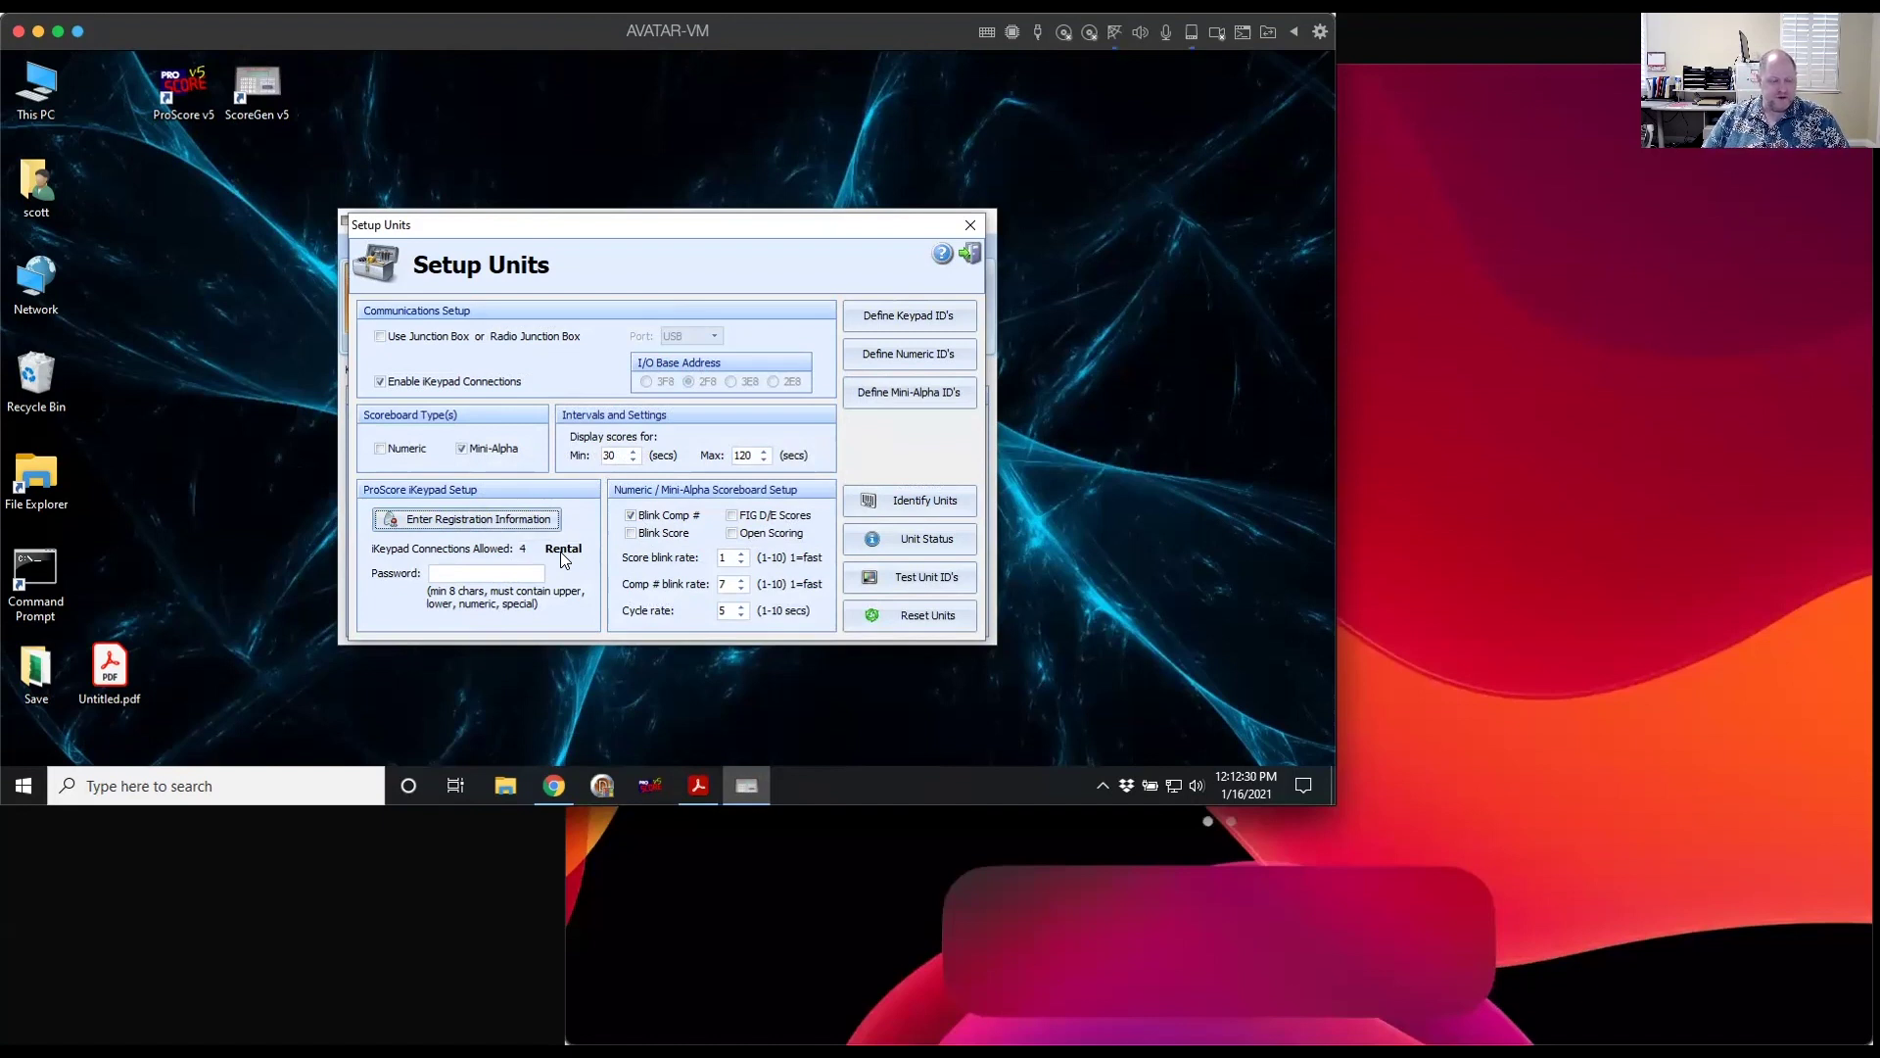
- Enter a complex keypad password in the ProScore iKeypad Setup Password field
click(467, 569)
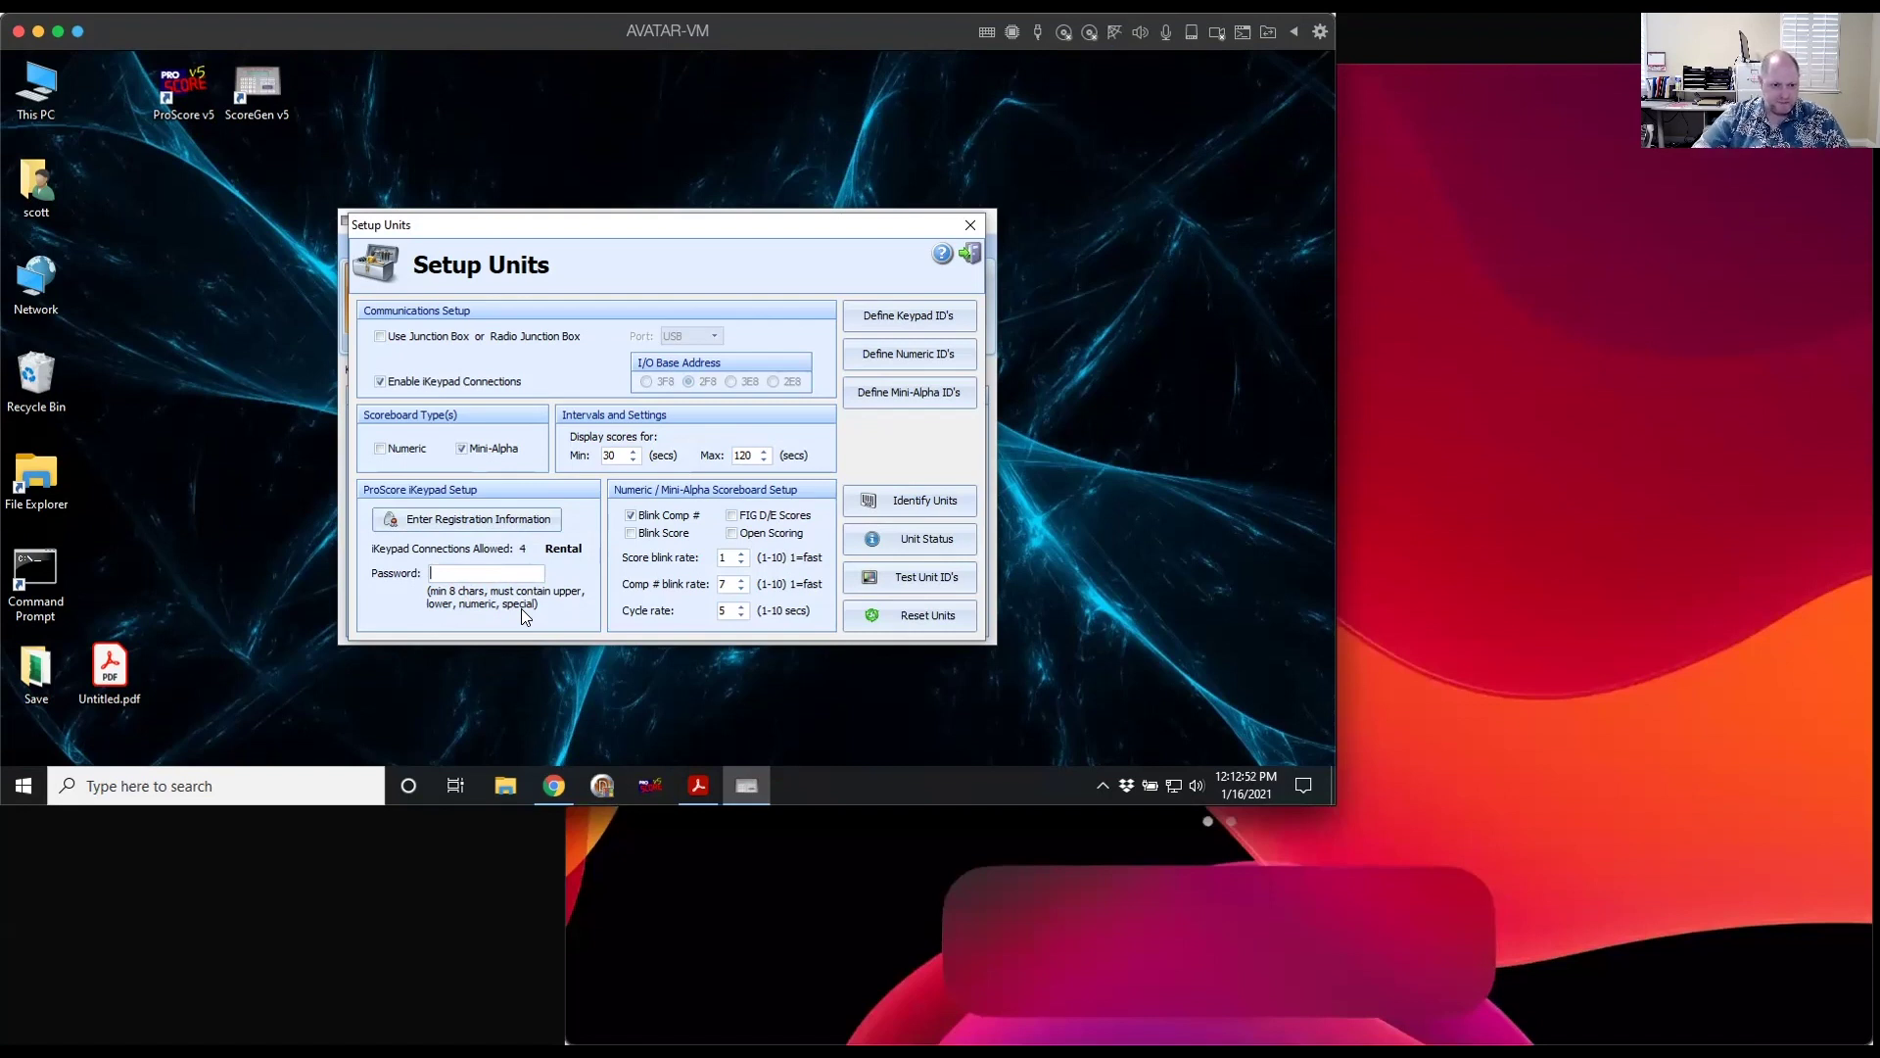
text(****)
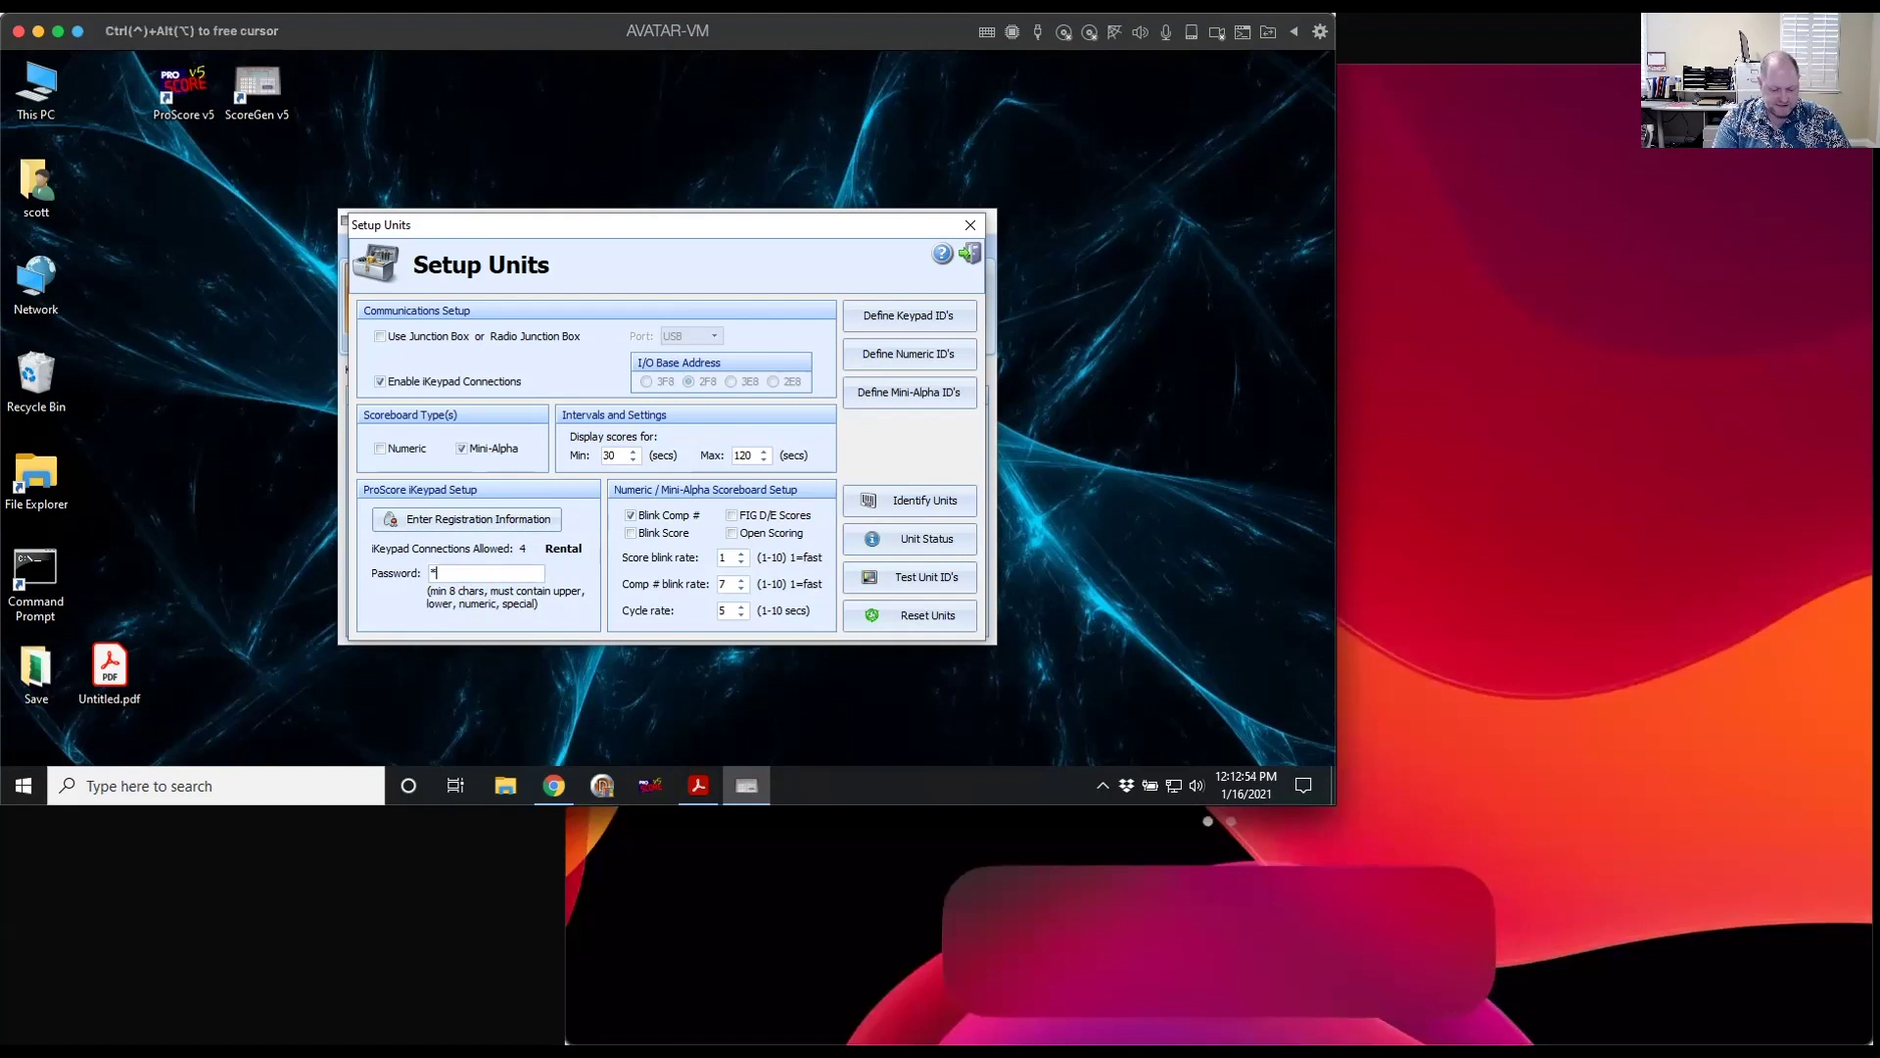
text(*****)
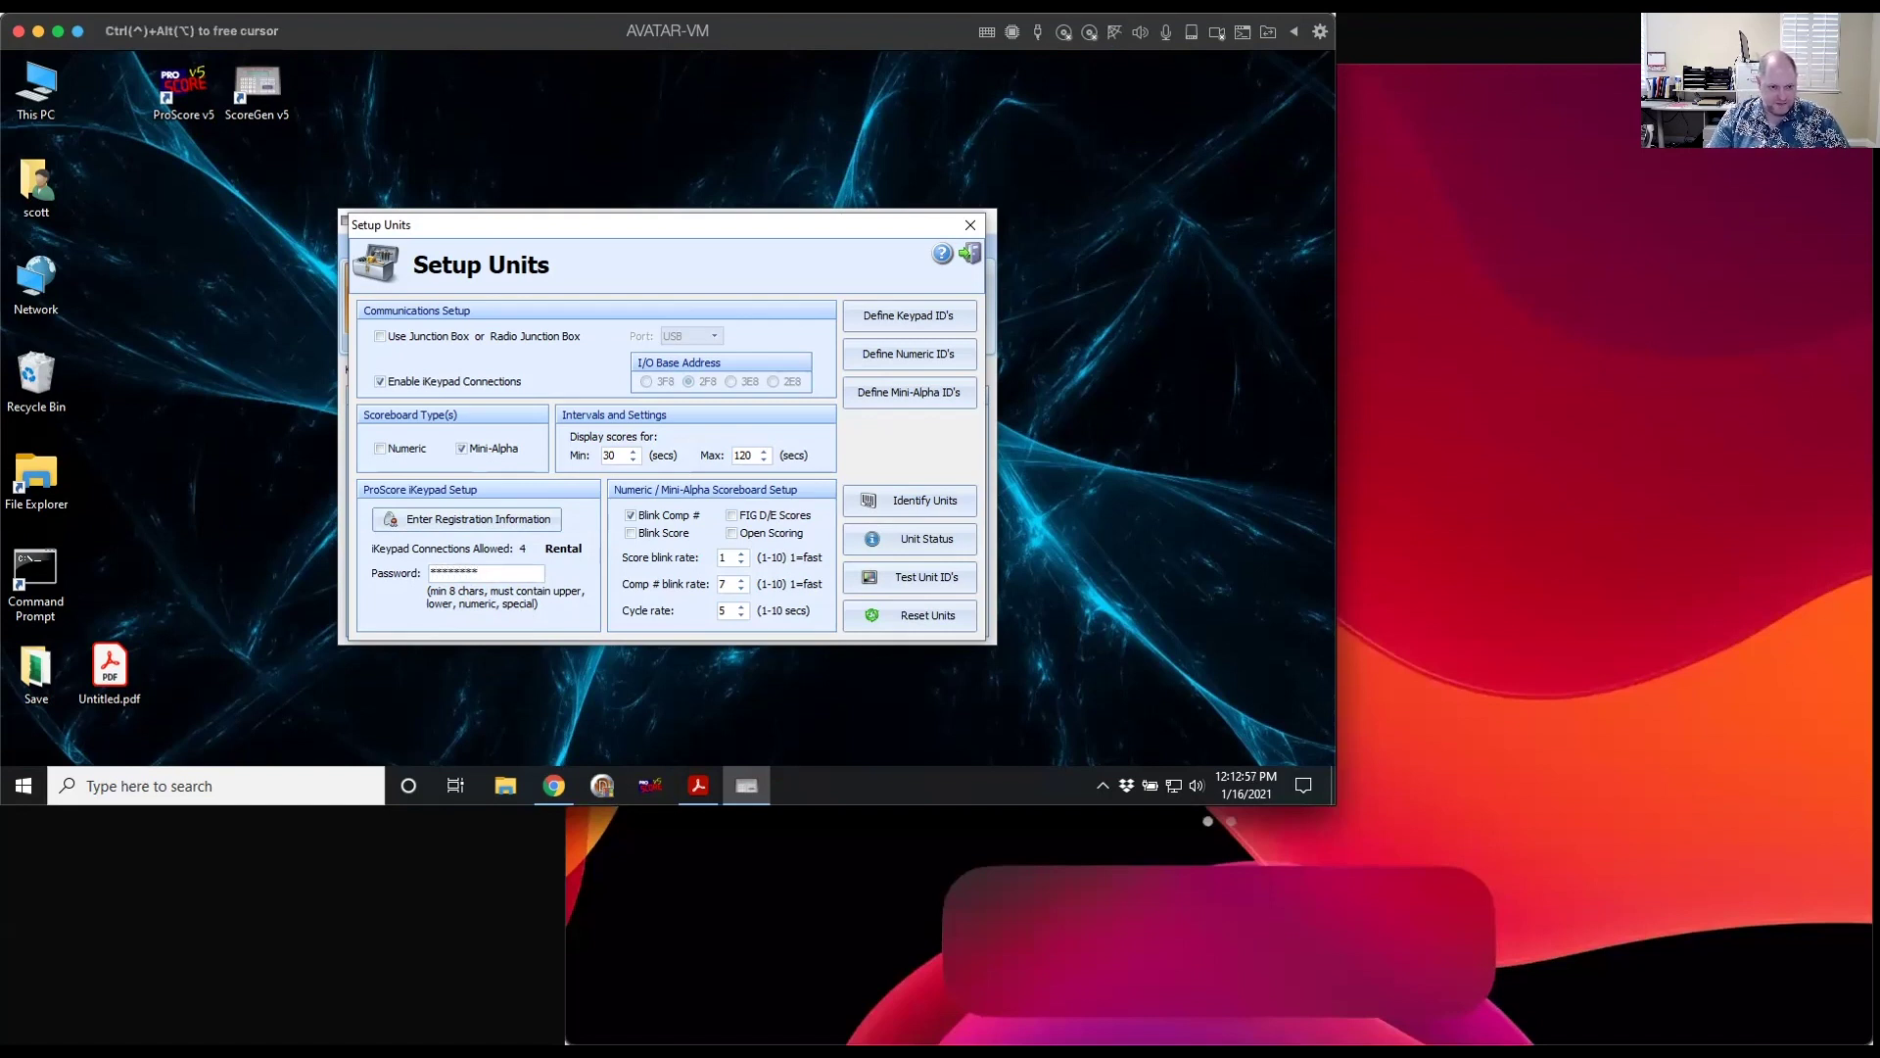
text(*)
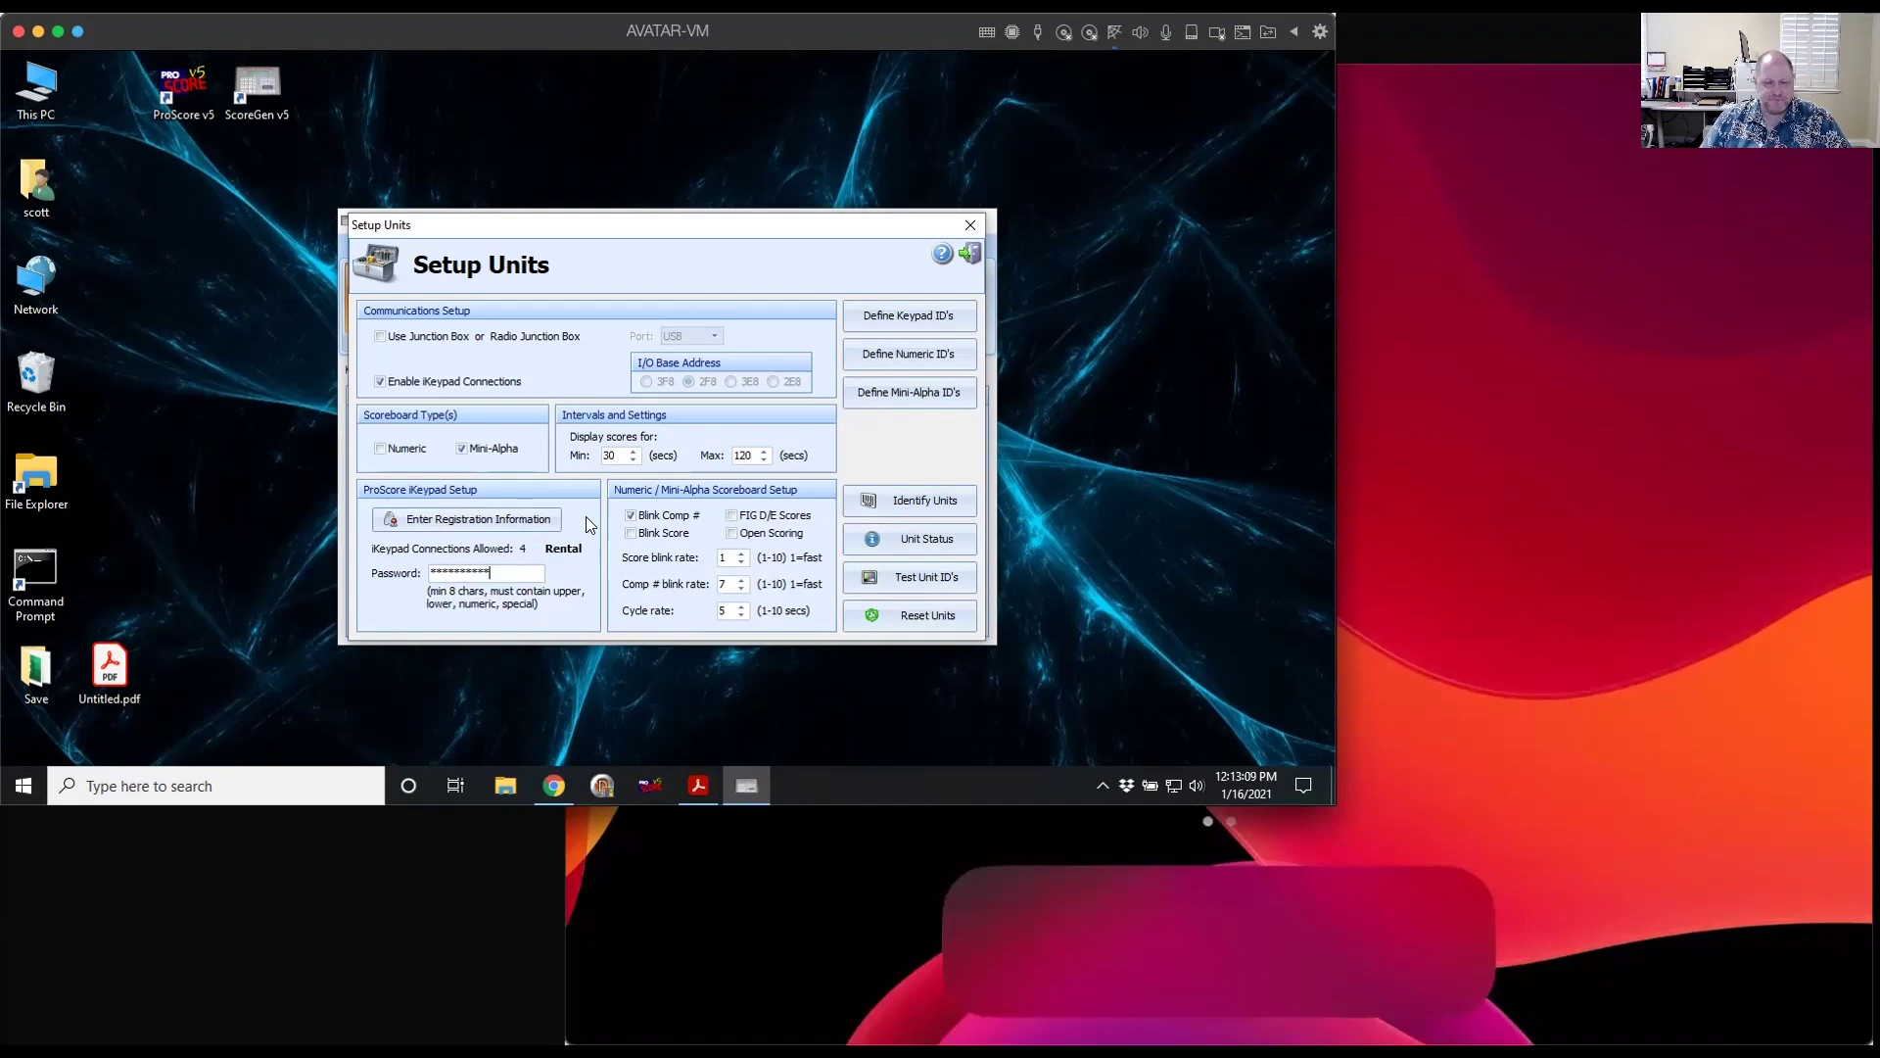
- Define judge #1's keypad IDs 01 for Vault and 02 for Bars
click(915, 319)
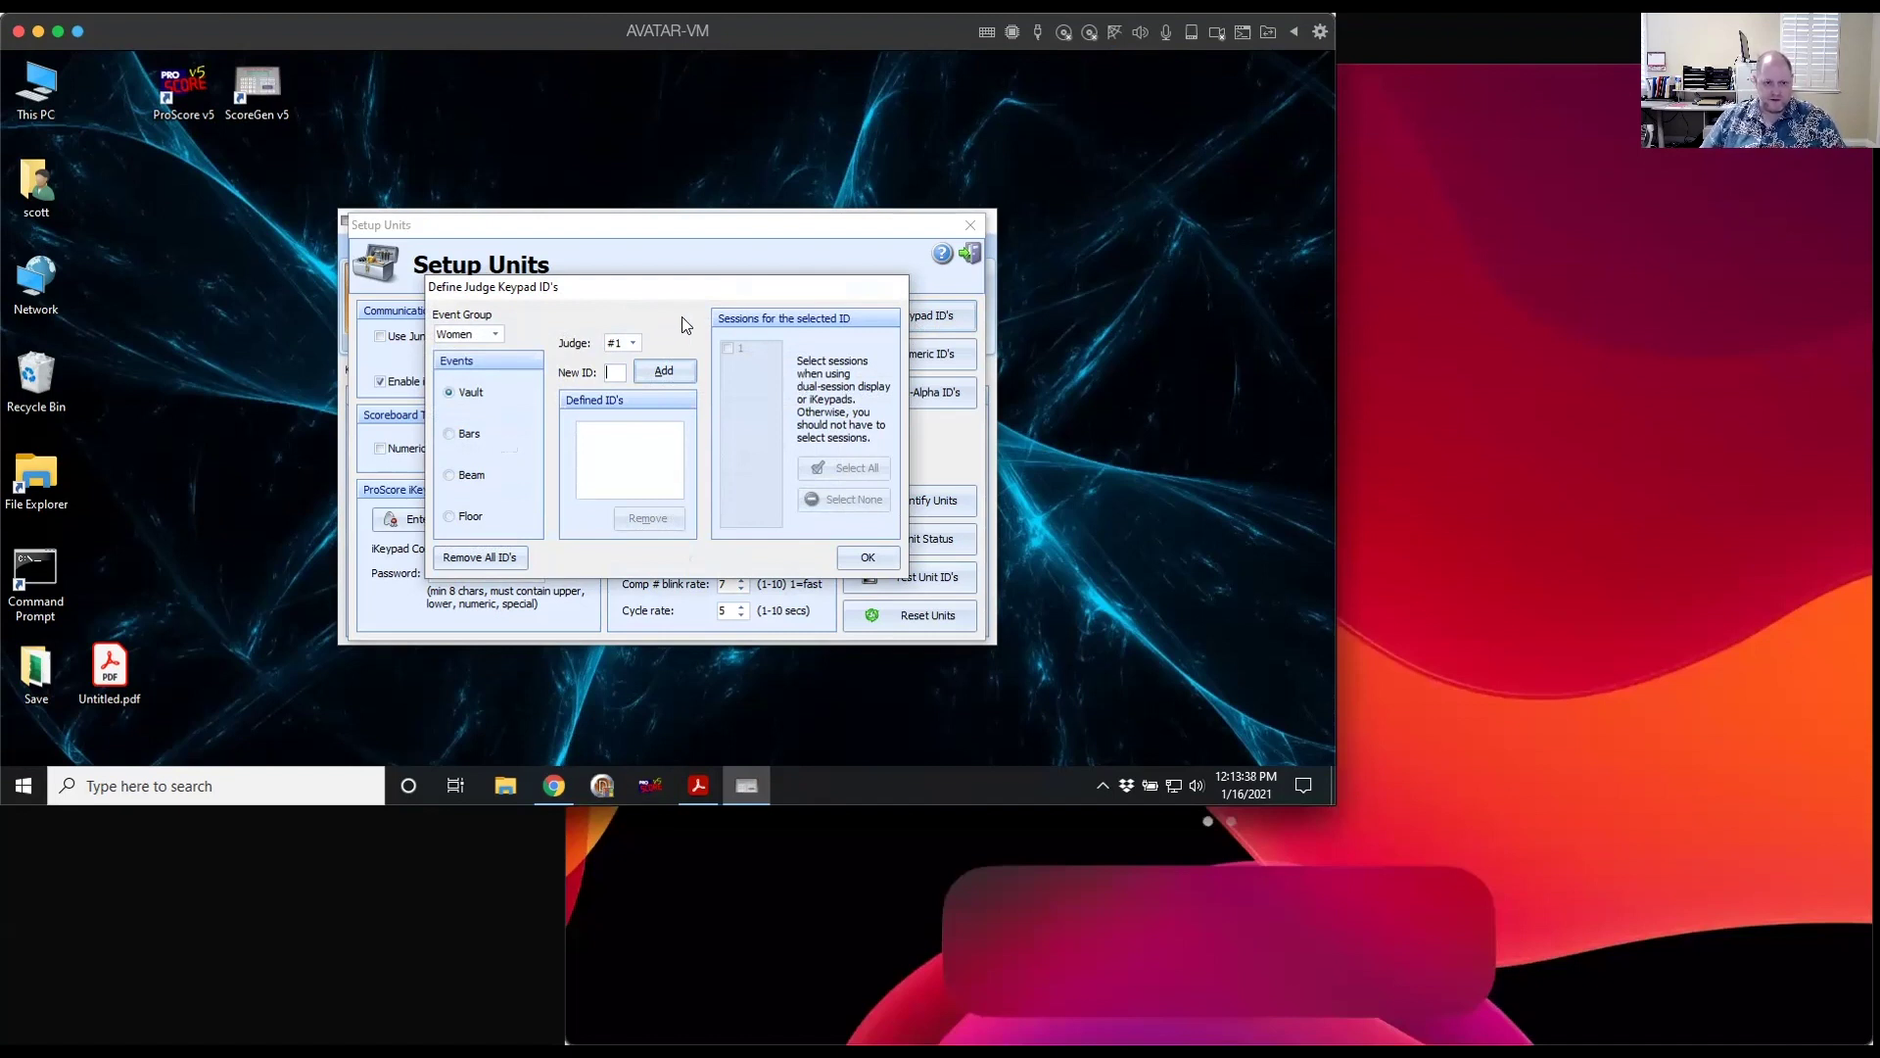
text(01)
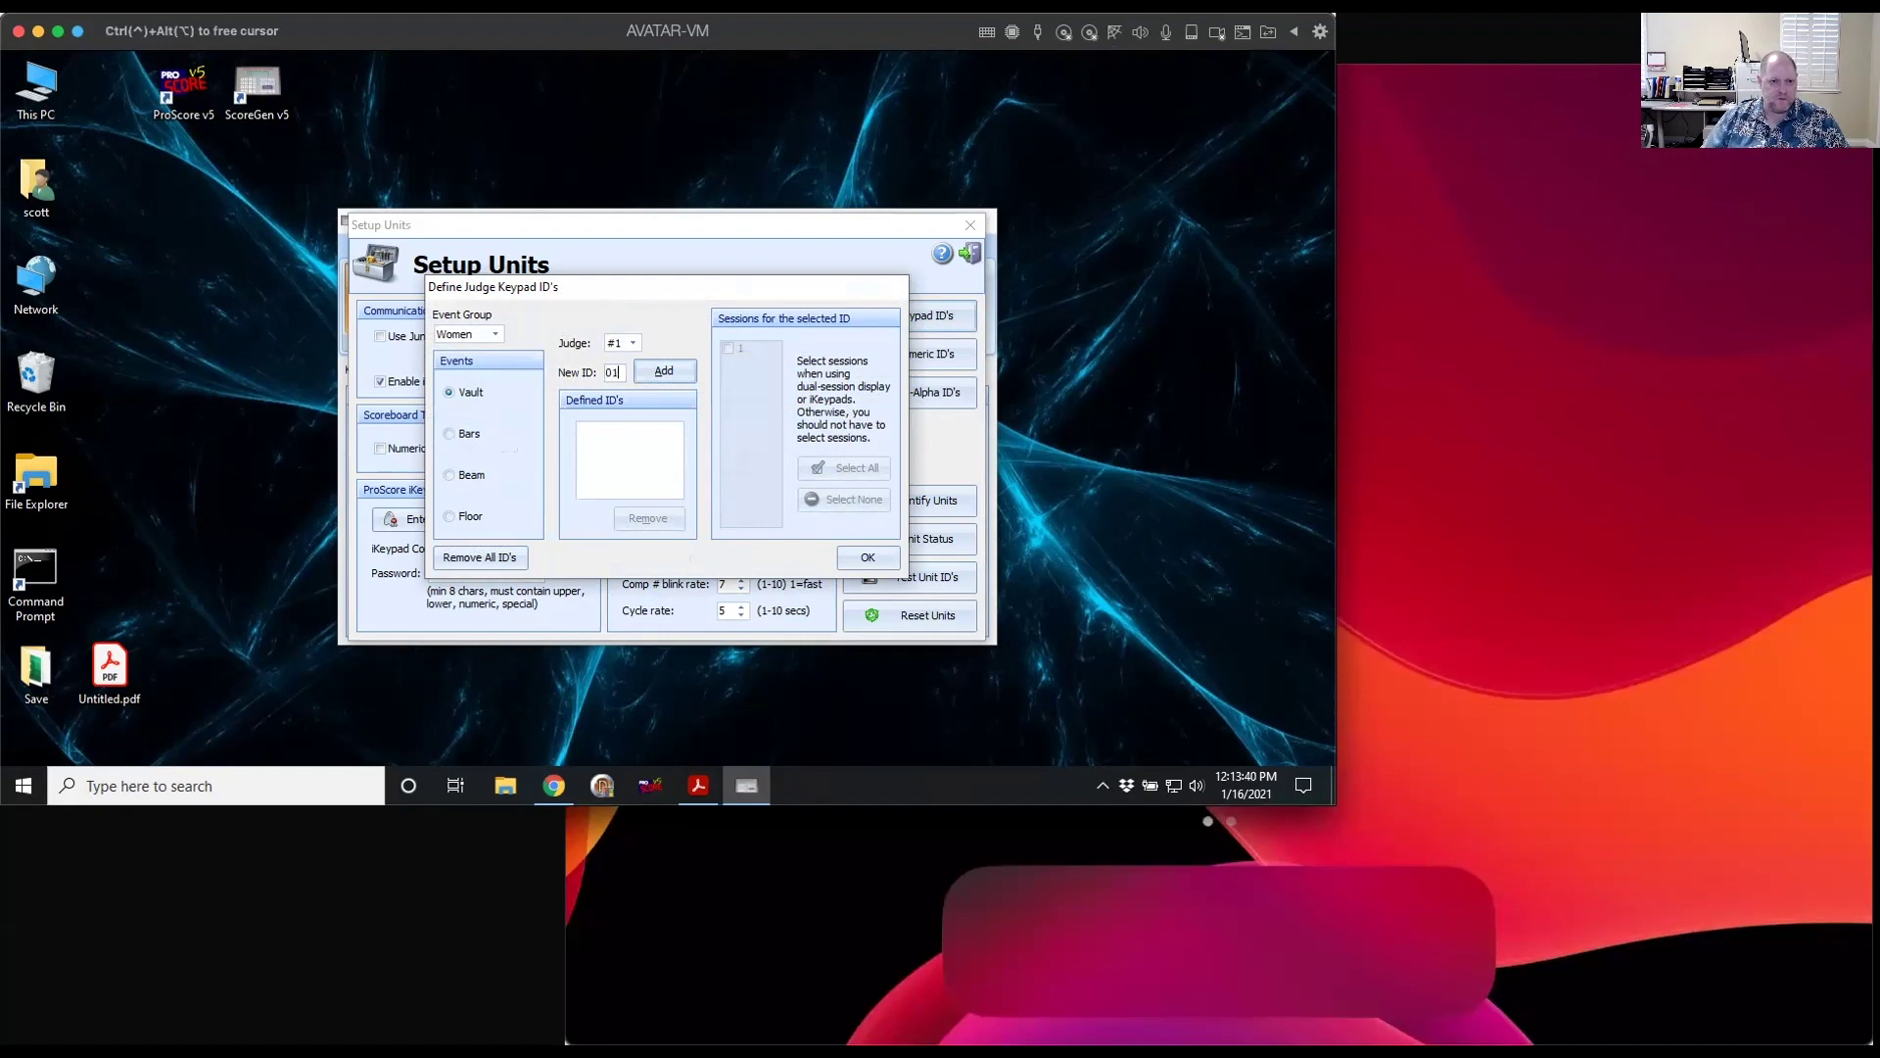
click(652, 369)
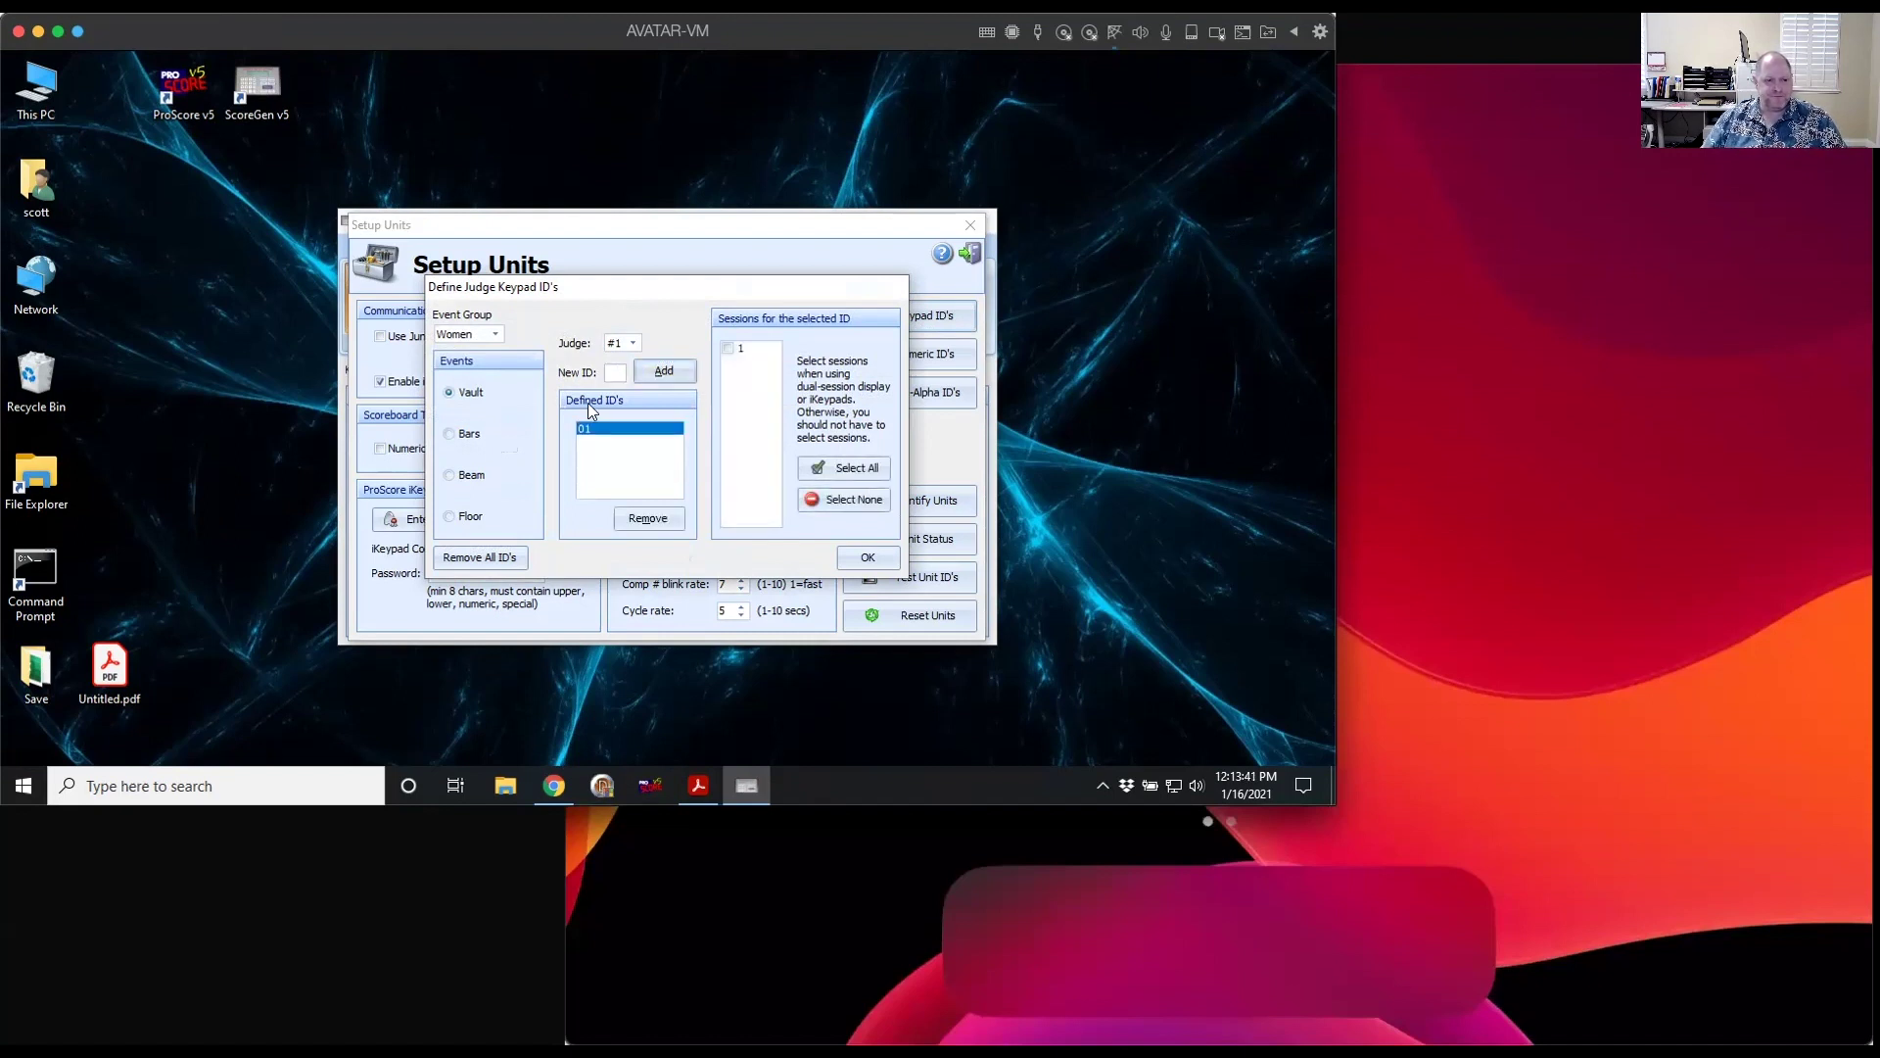
click(452, 434)
click(615, 372)
text(02)
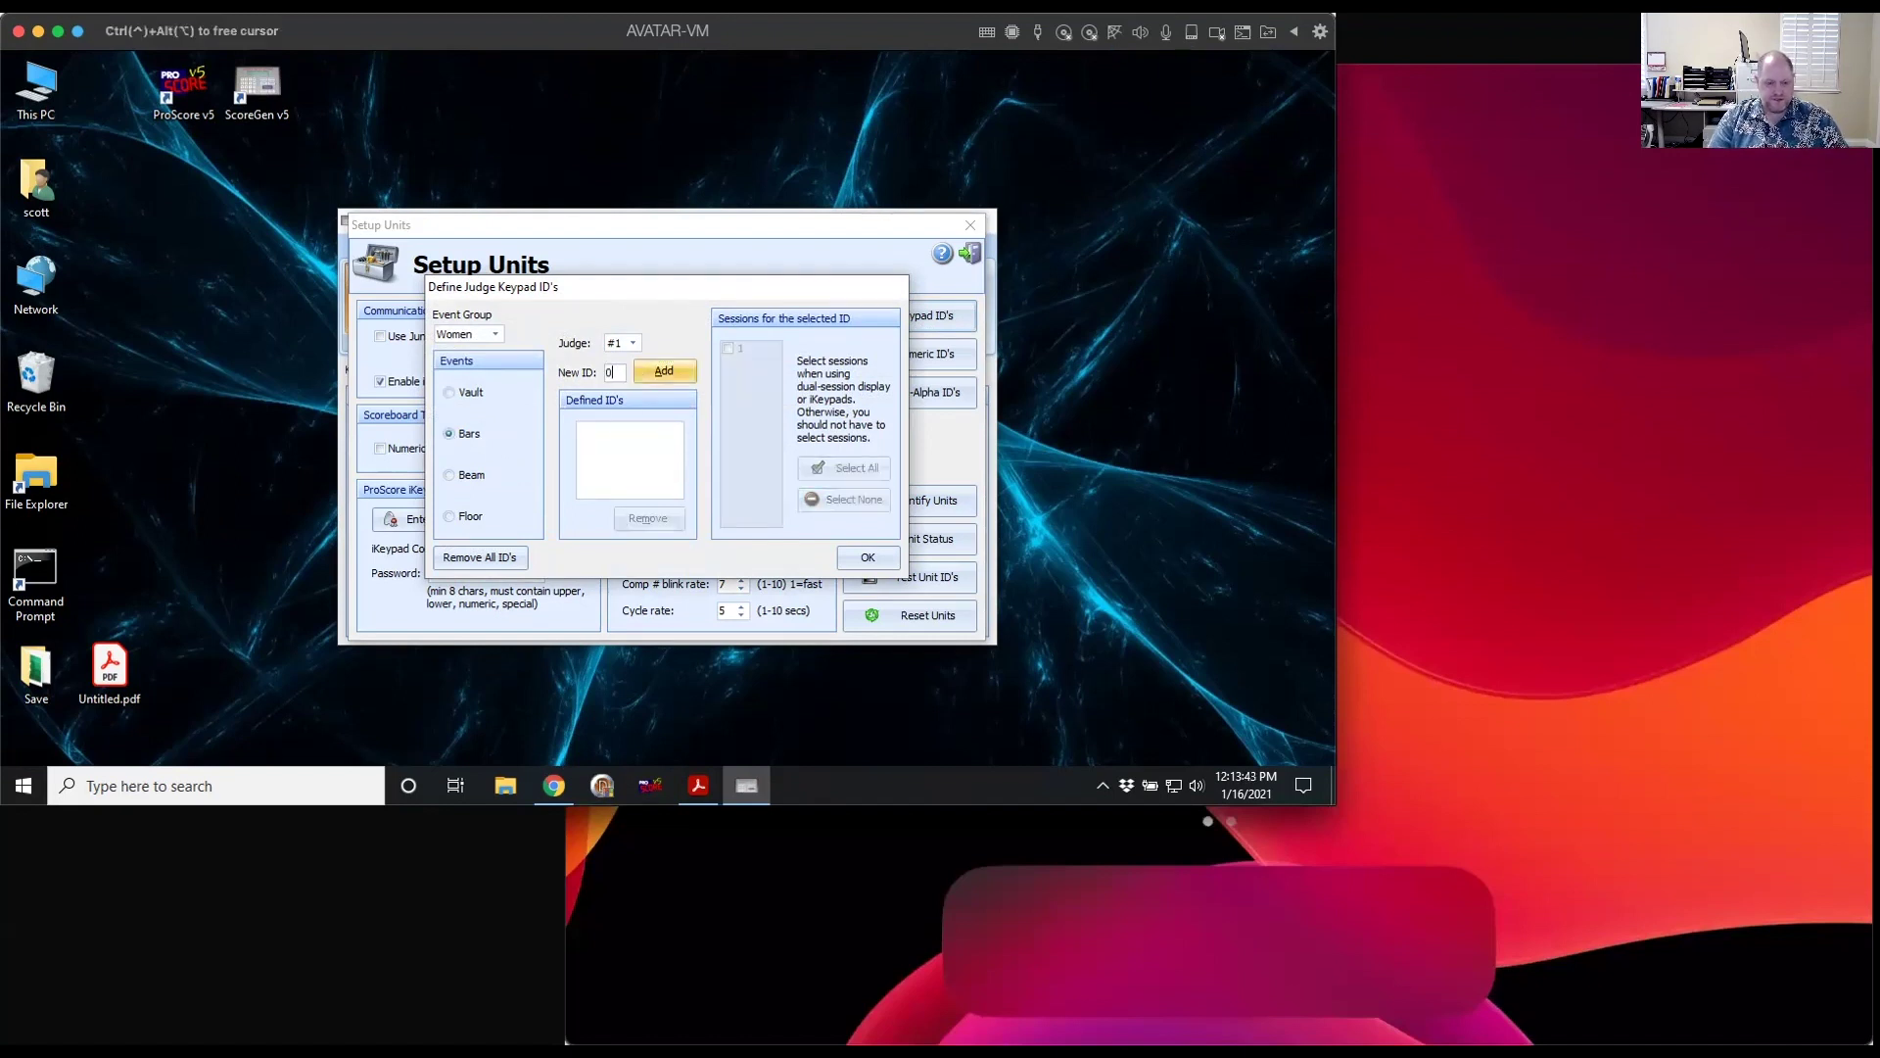
click(660, 368)
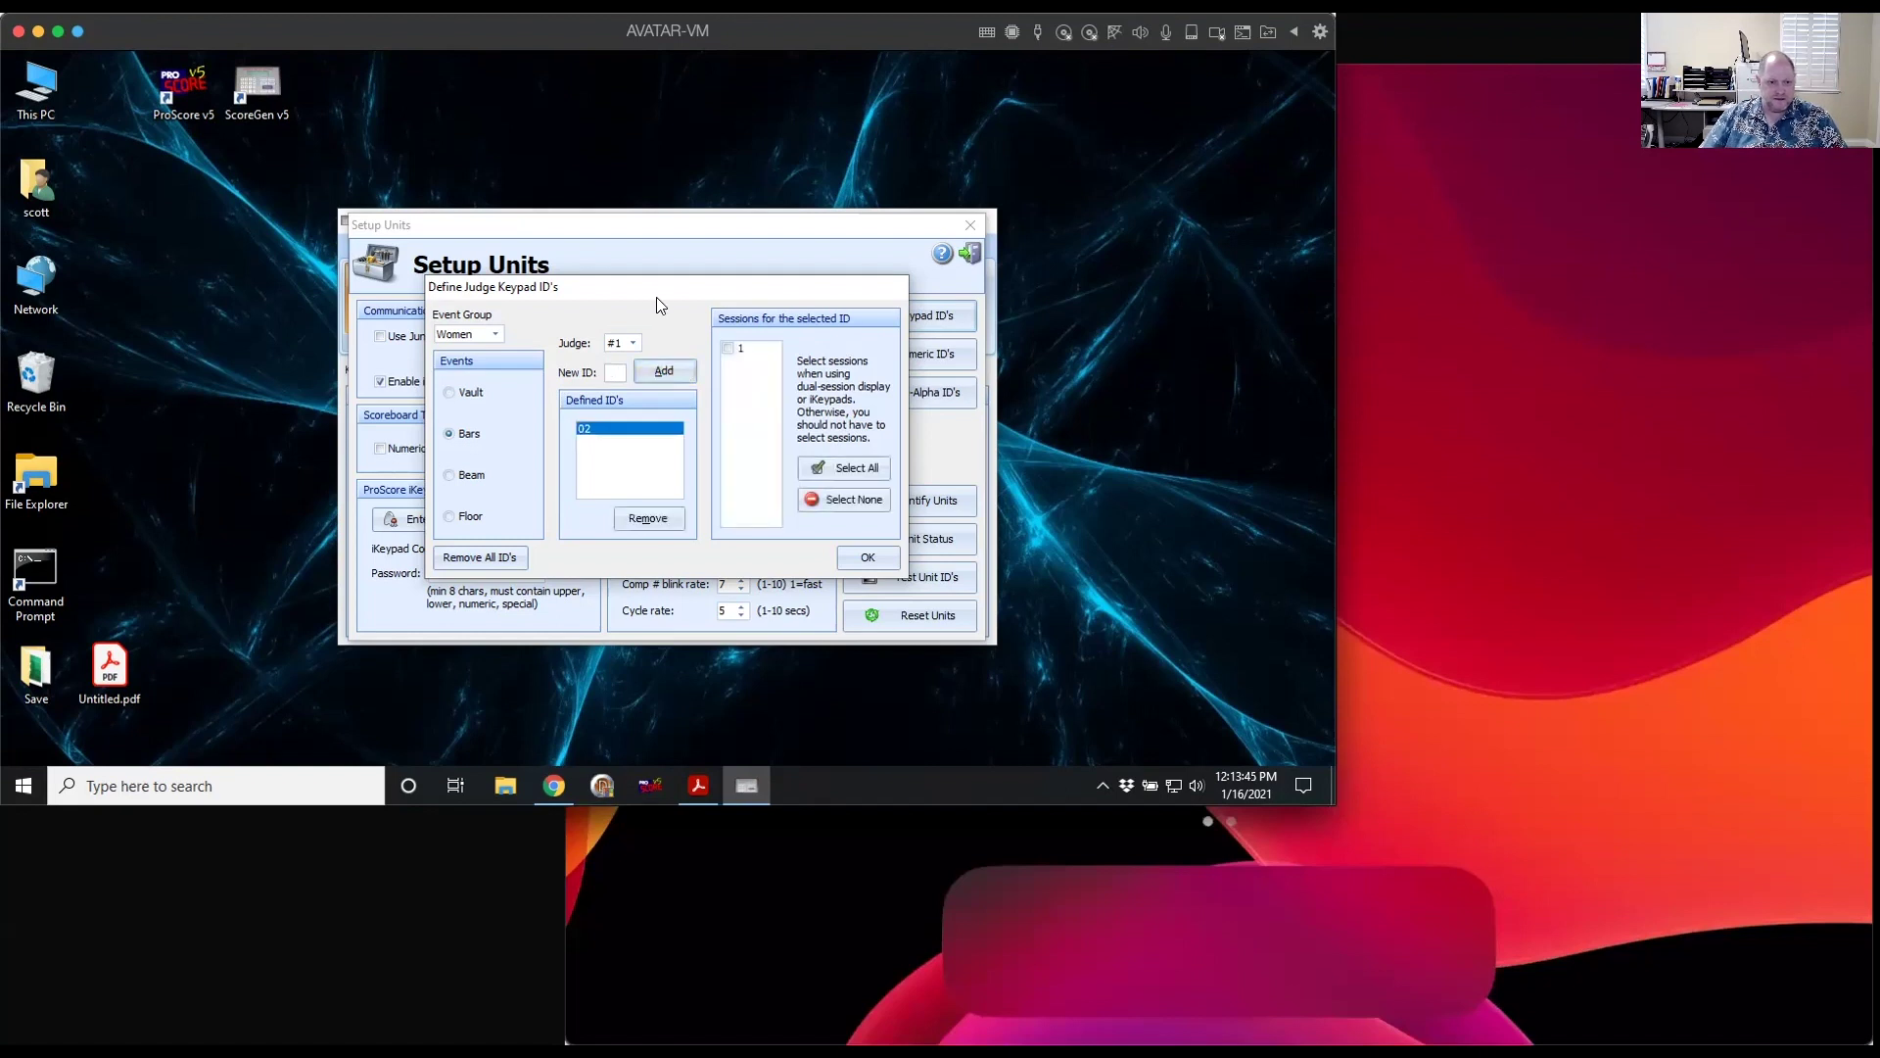
- Add keypad IDs 03 for Beam and 04 for Floor, then confirm the definitions
click(451, 475)
text(03)
key(Return)
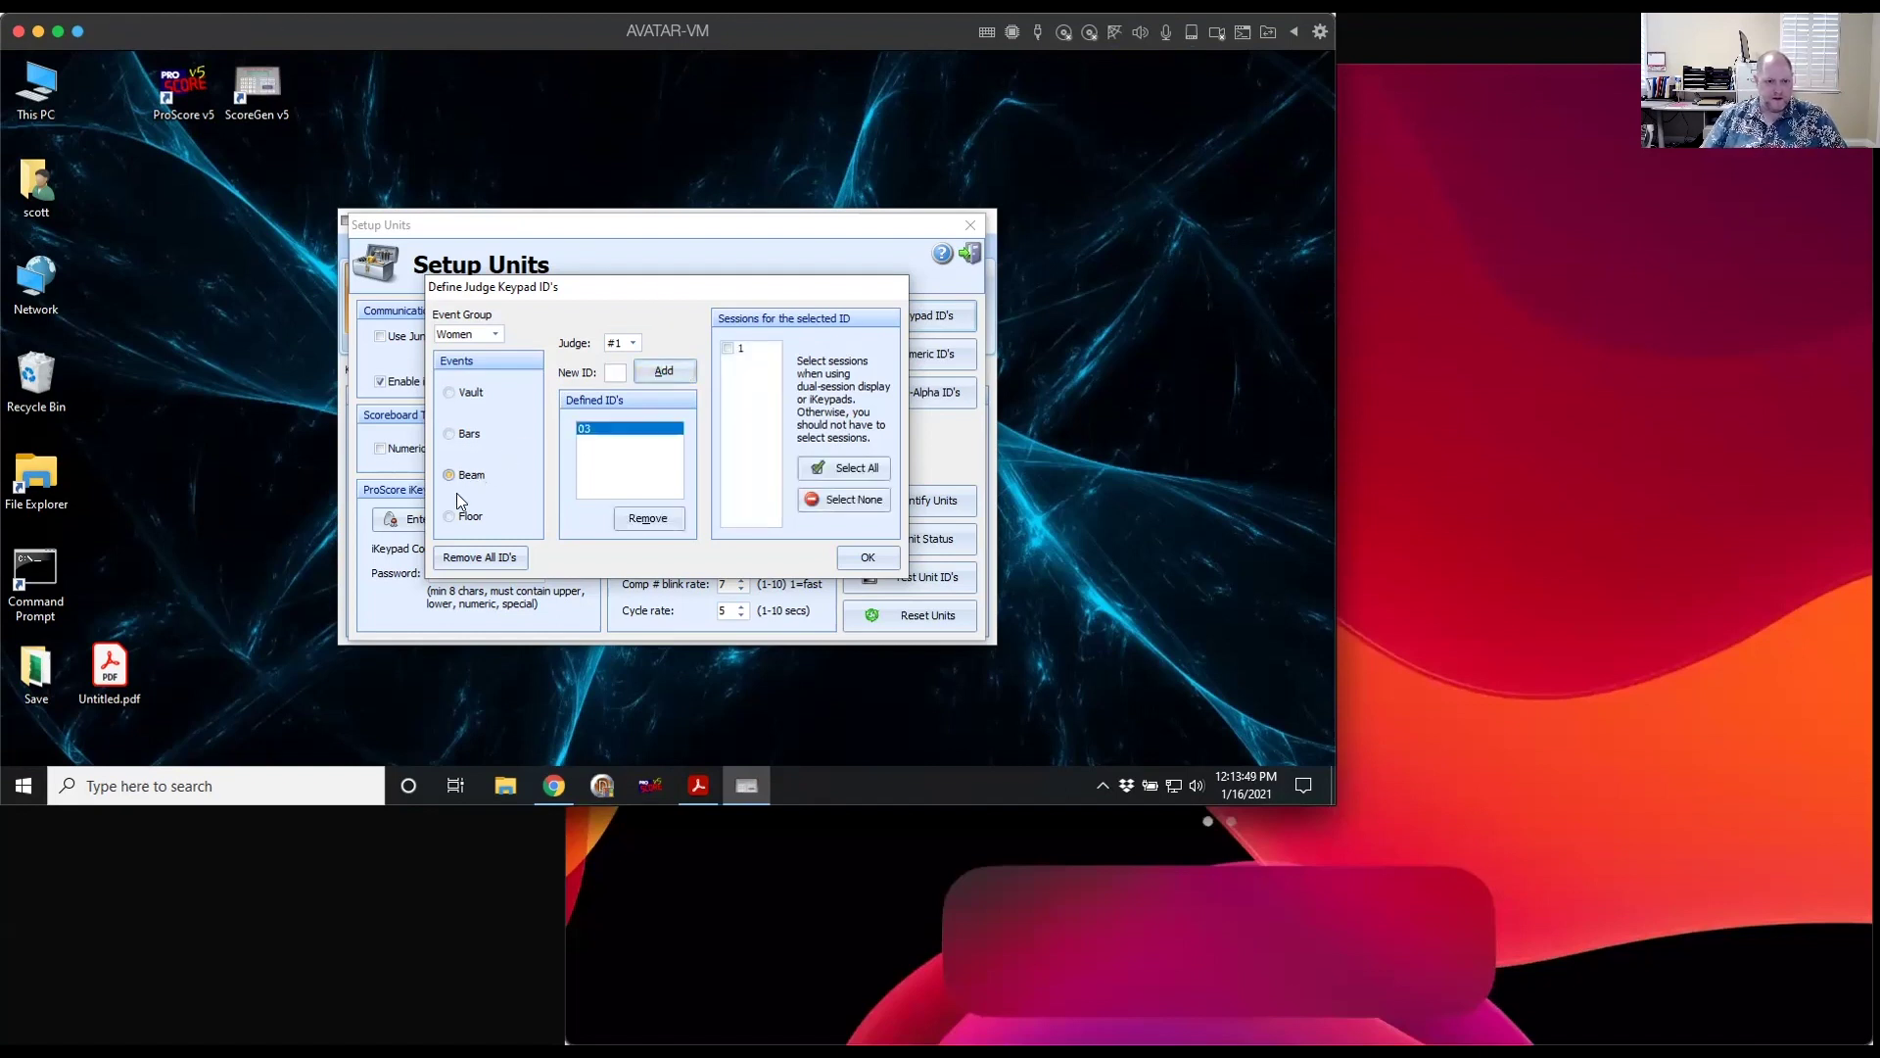
click(467, 521)
text(04)
key(Return)
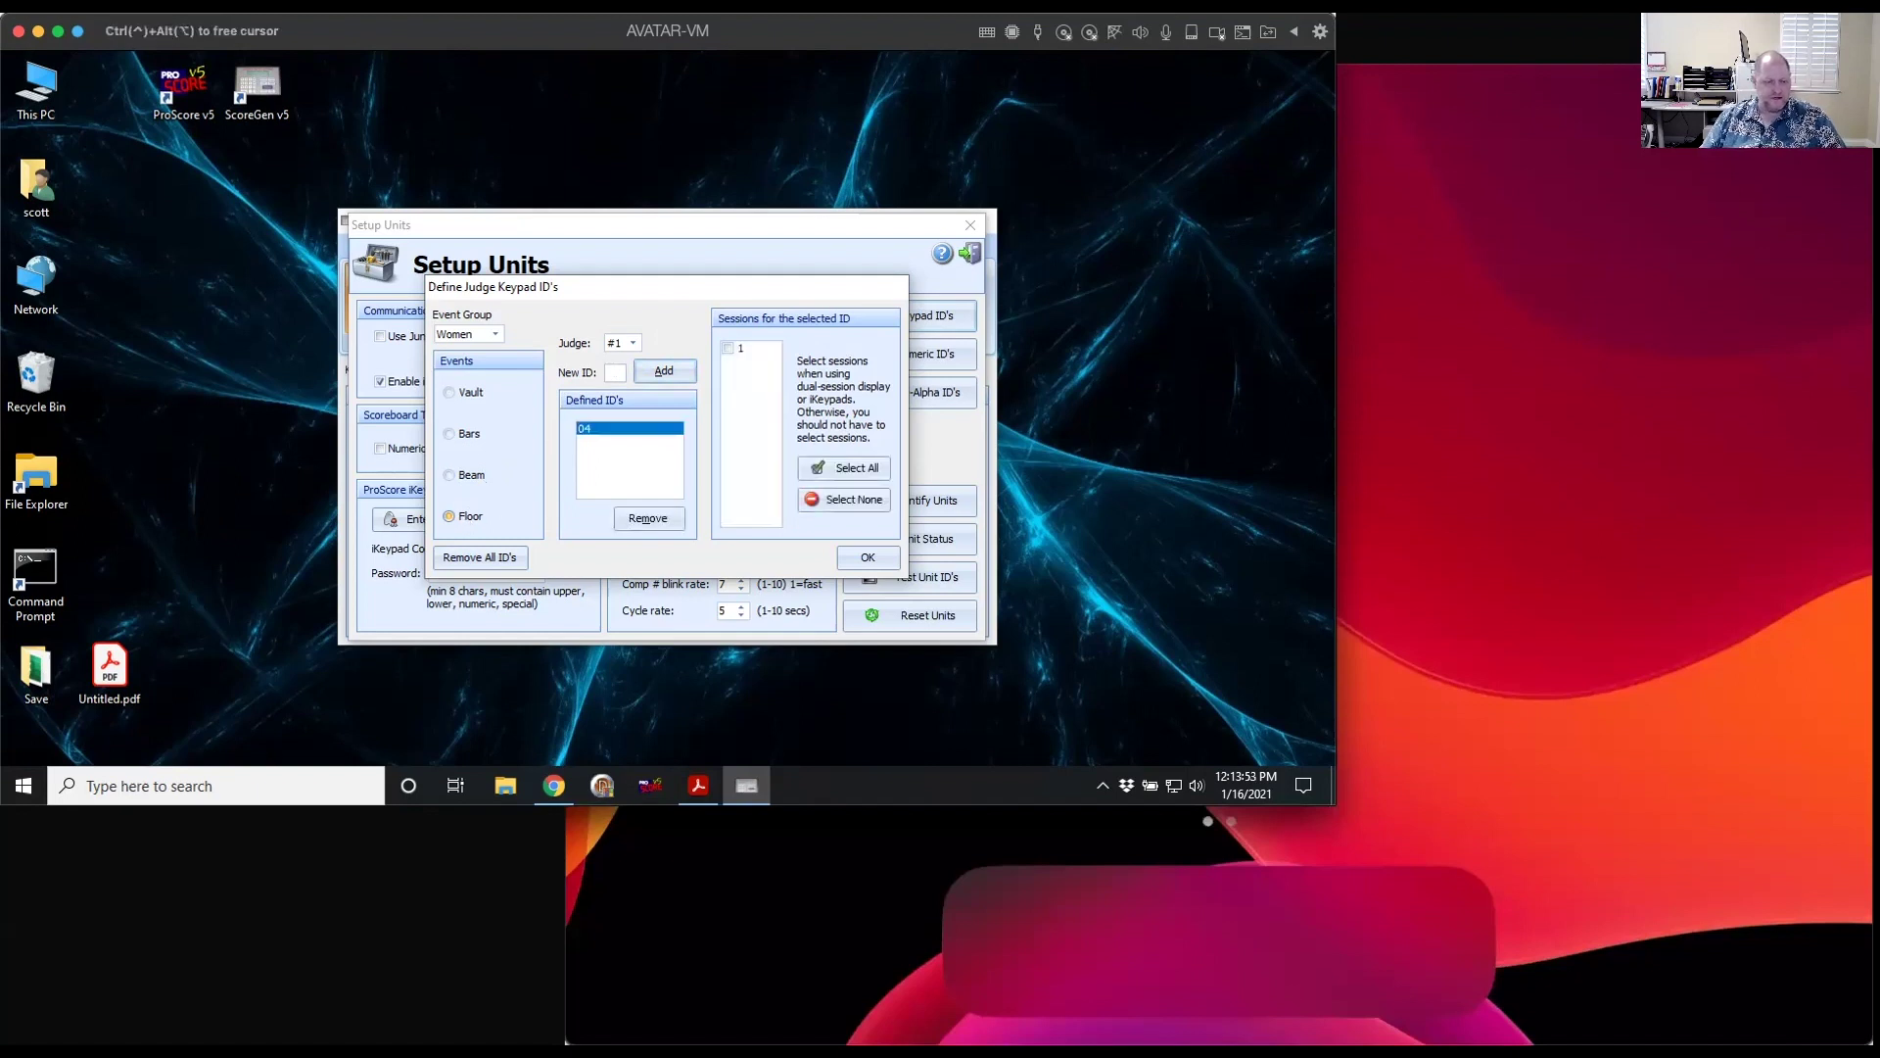
click(462, 517)
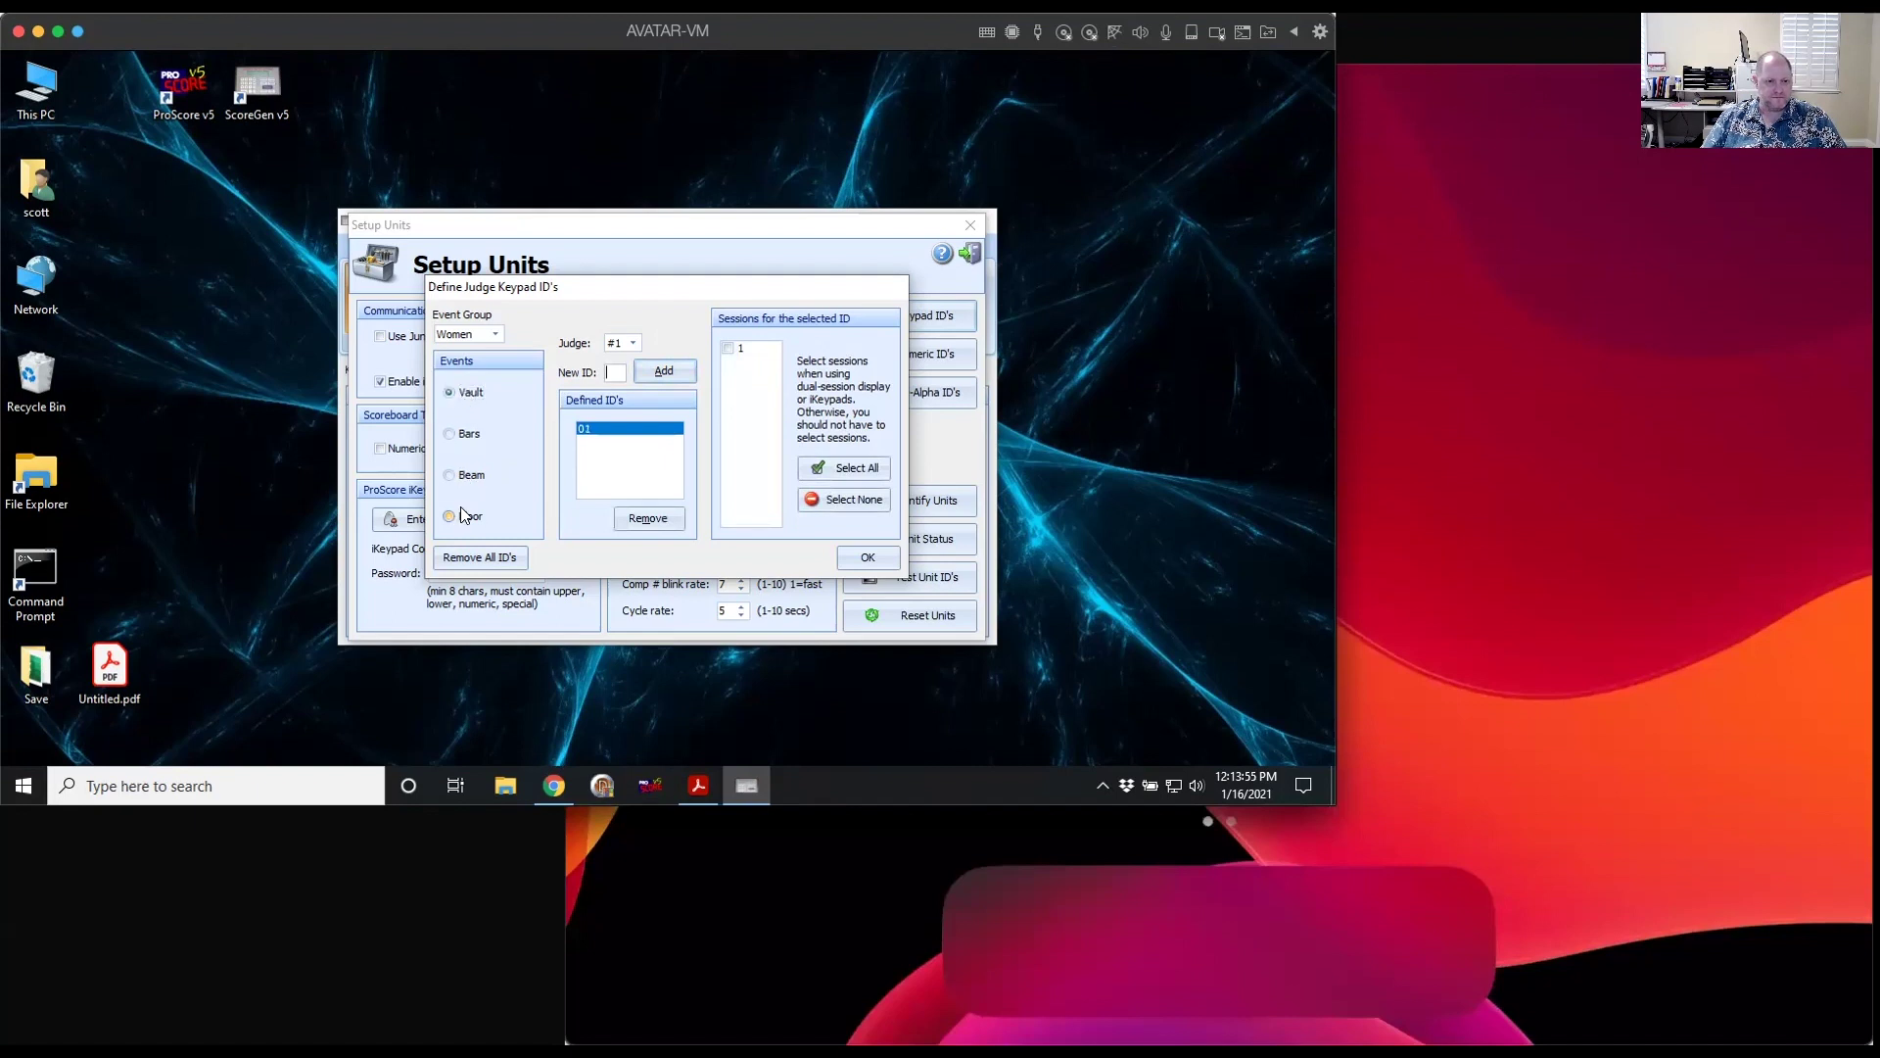
click(883, 555)
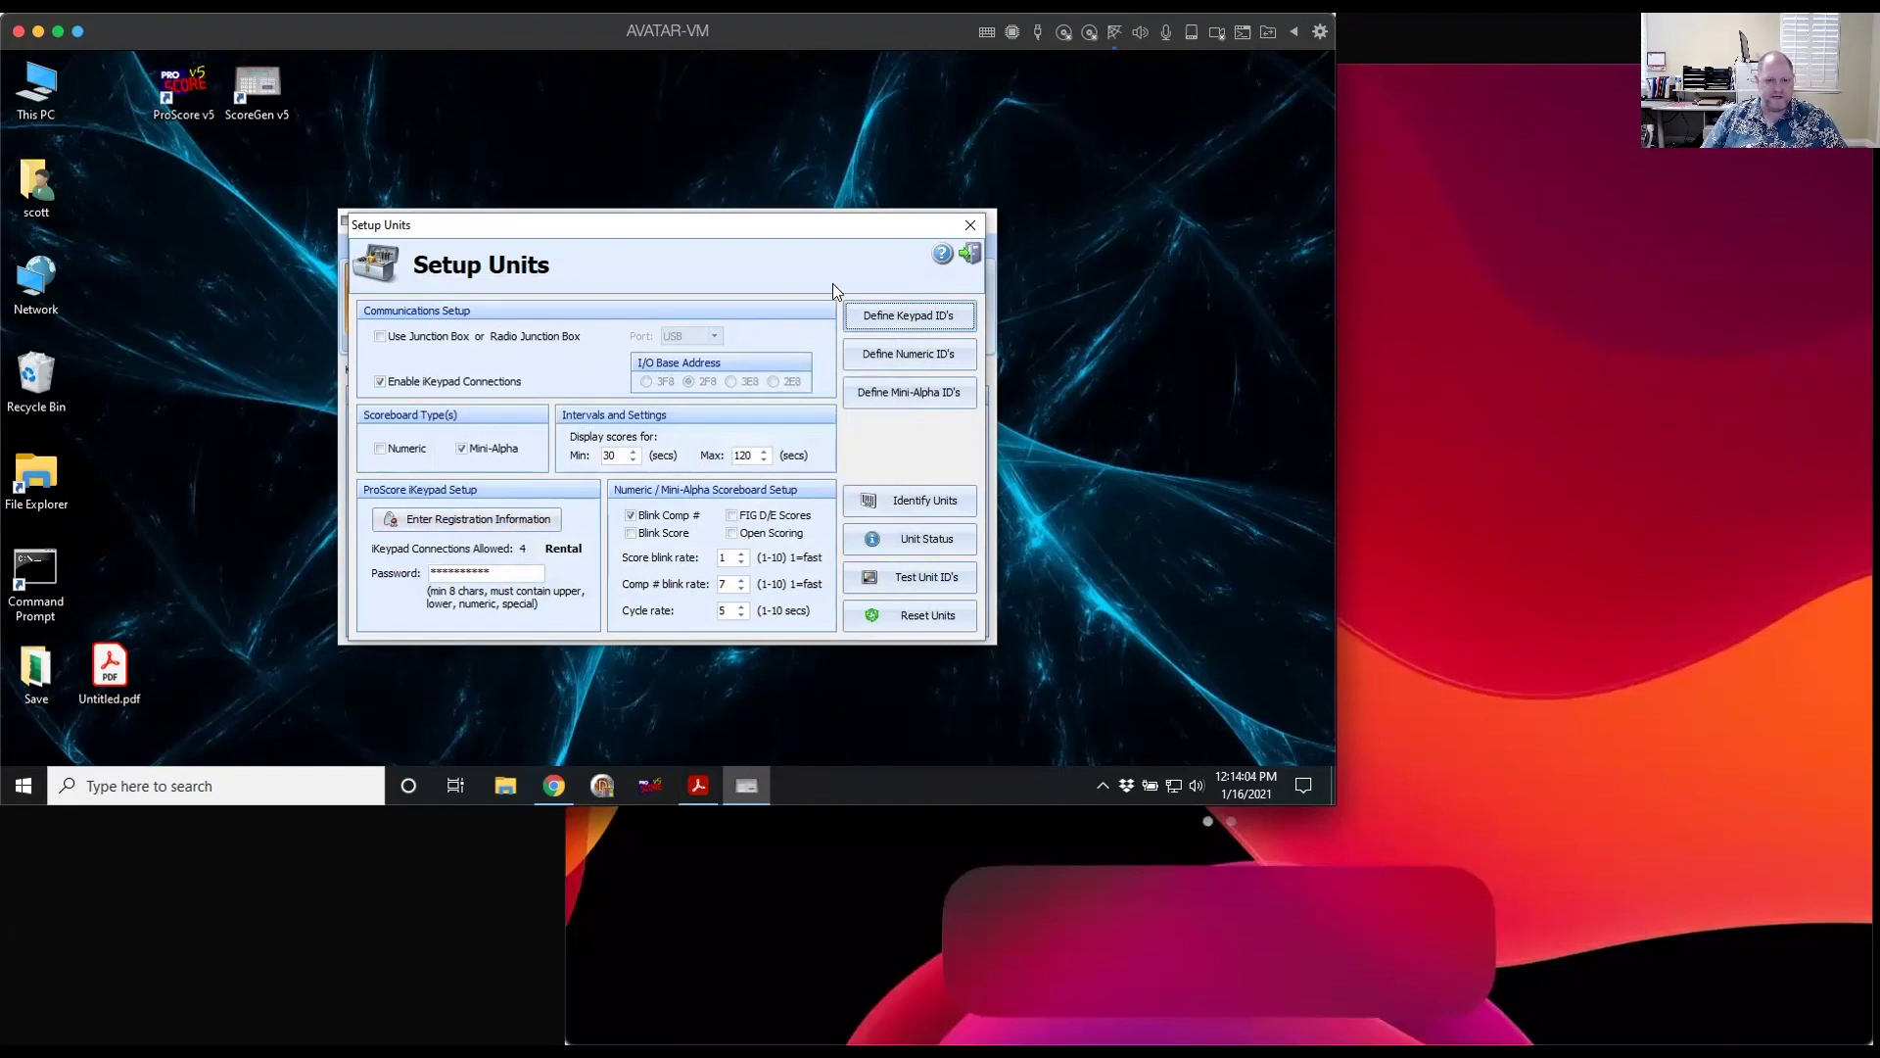
- Close Setup Units and nudge the ScoreGen main window slightly upward
click(971, 254)
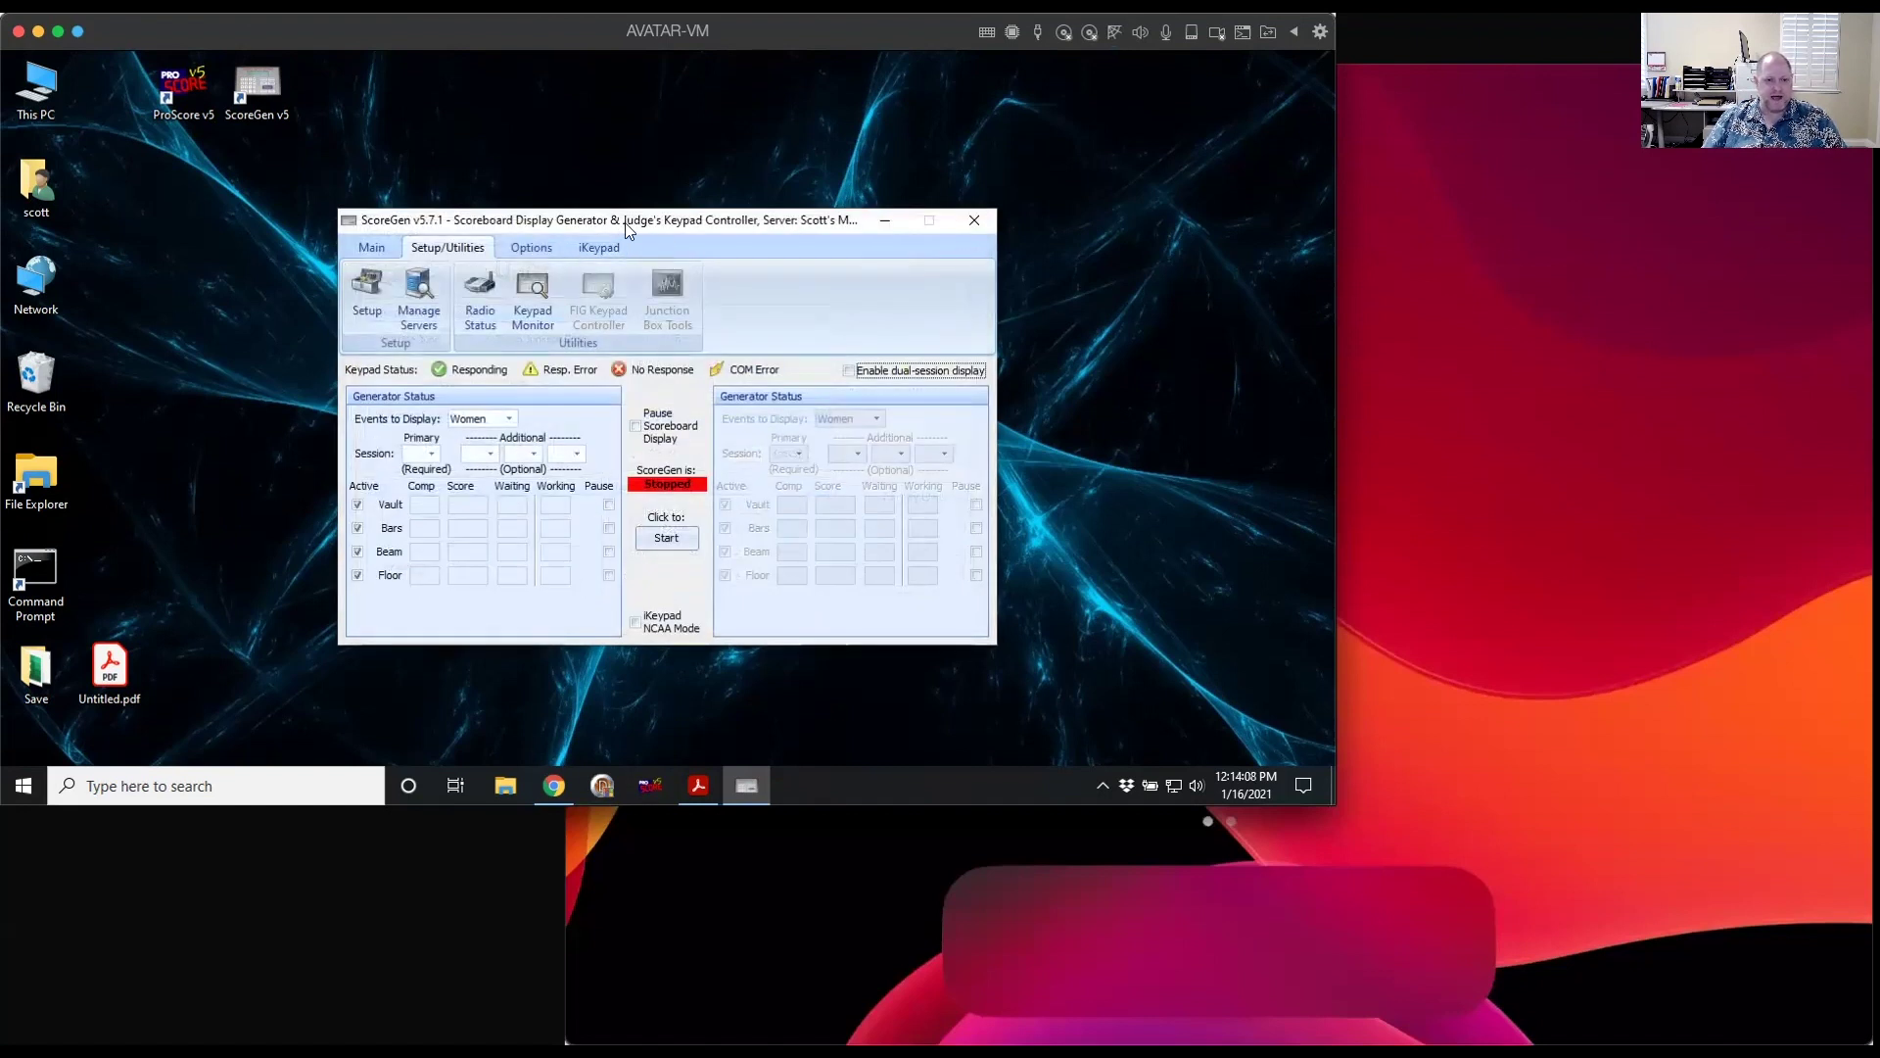
mouse_move(624, 221)
mouse_down()
mouse_move(603, 199)
mouse_move(638, 216)
mouse_move(620, 209)
mouse_up()
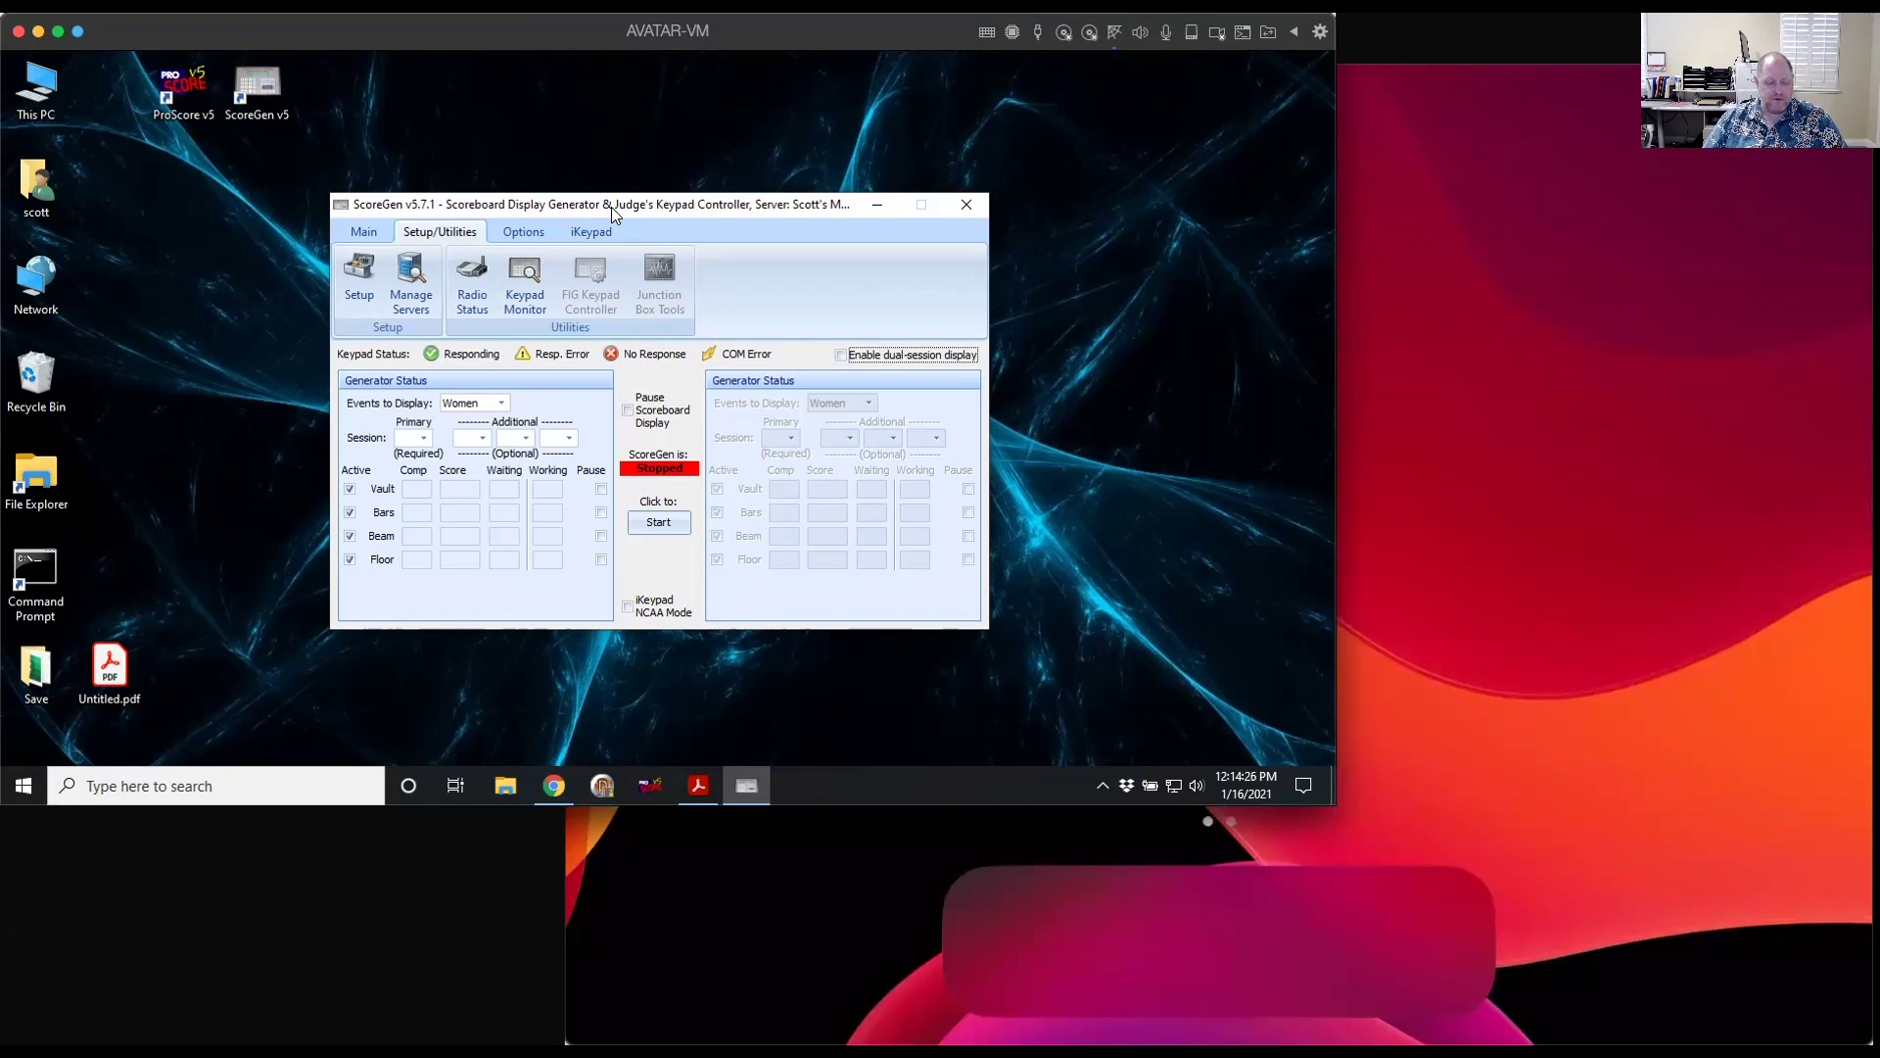
- Relaunch ScoreGen v5 with the iKeypad Test Meet loaded and reposition its window
click(963, 205)
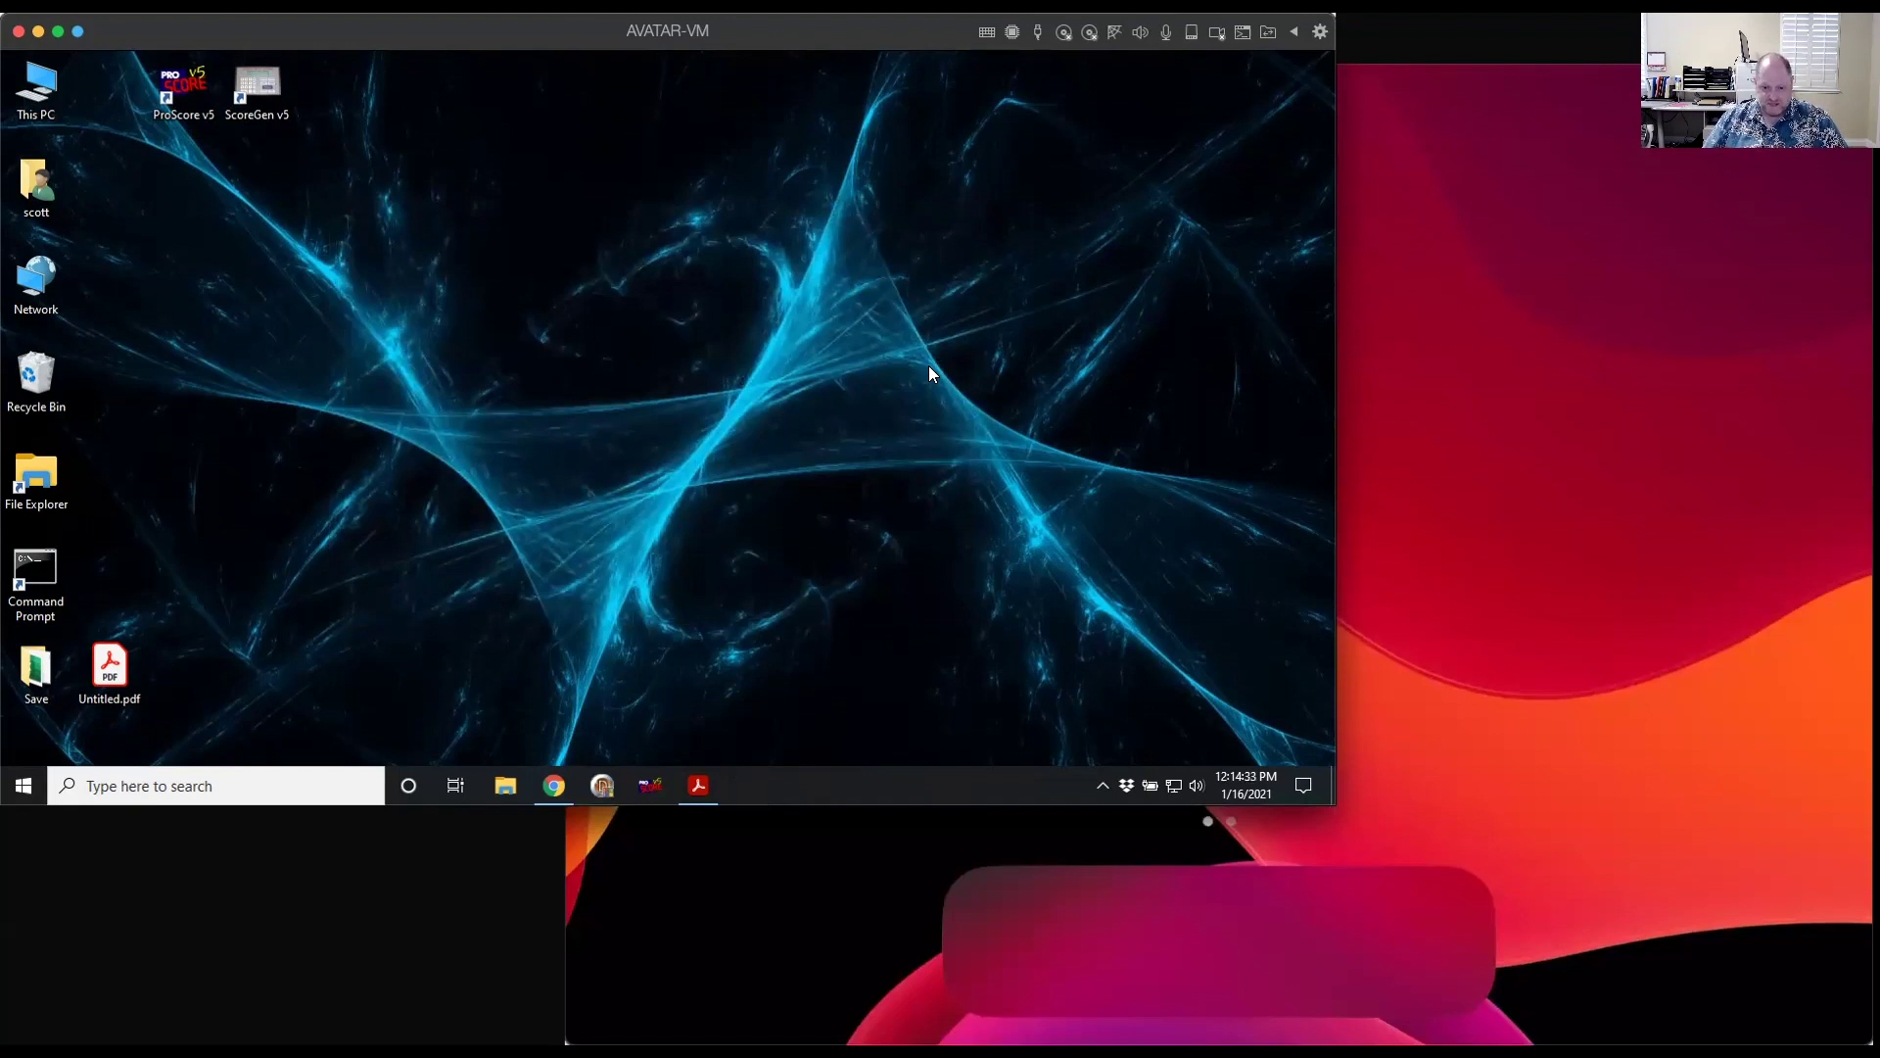
double_click(257, 88)
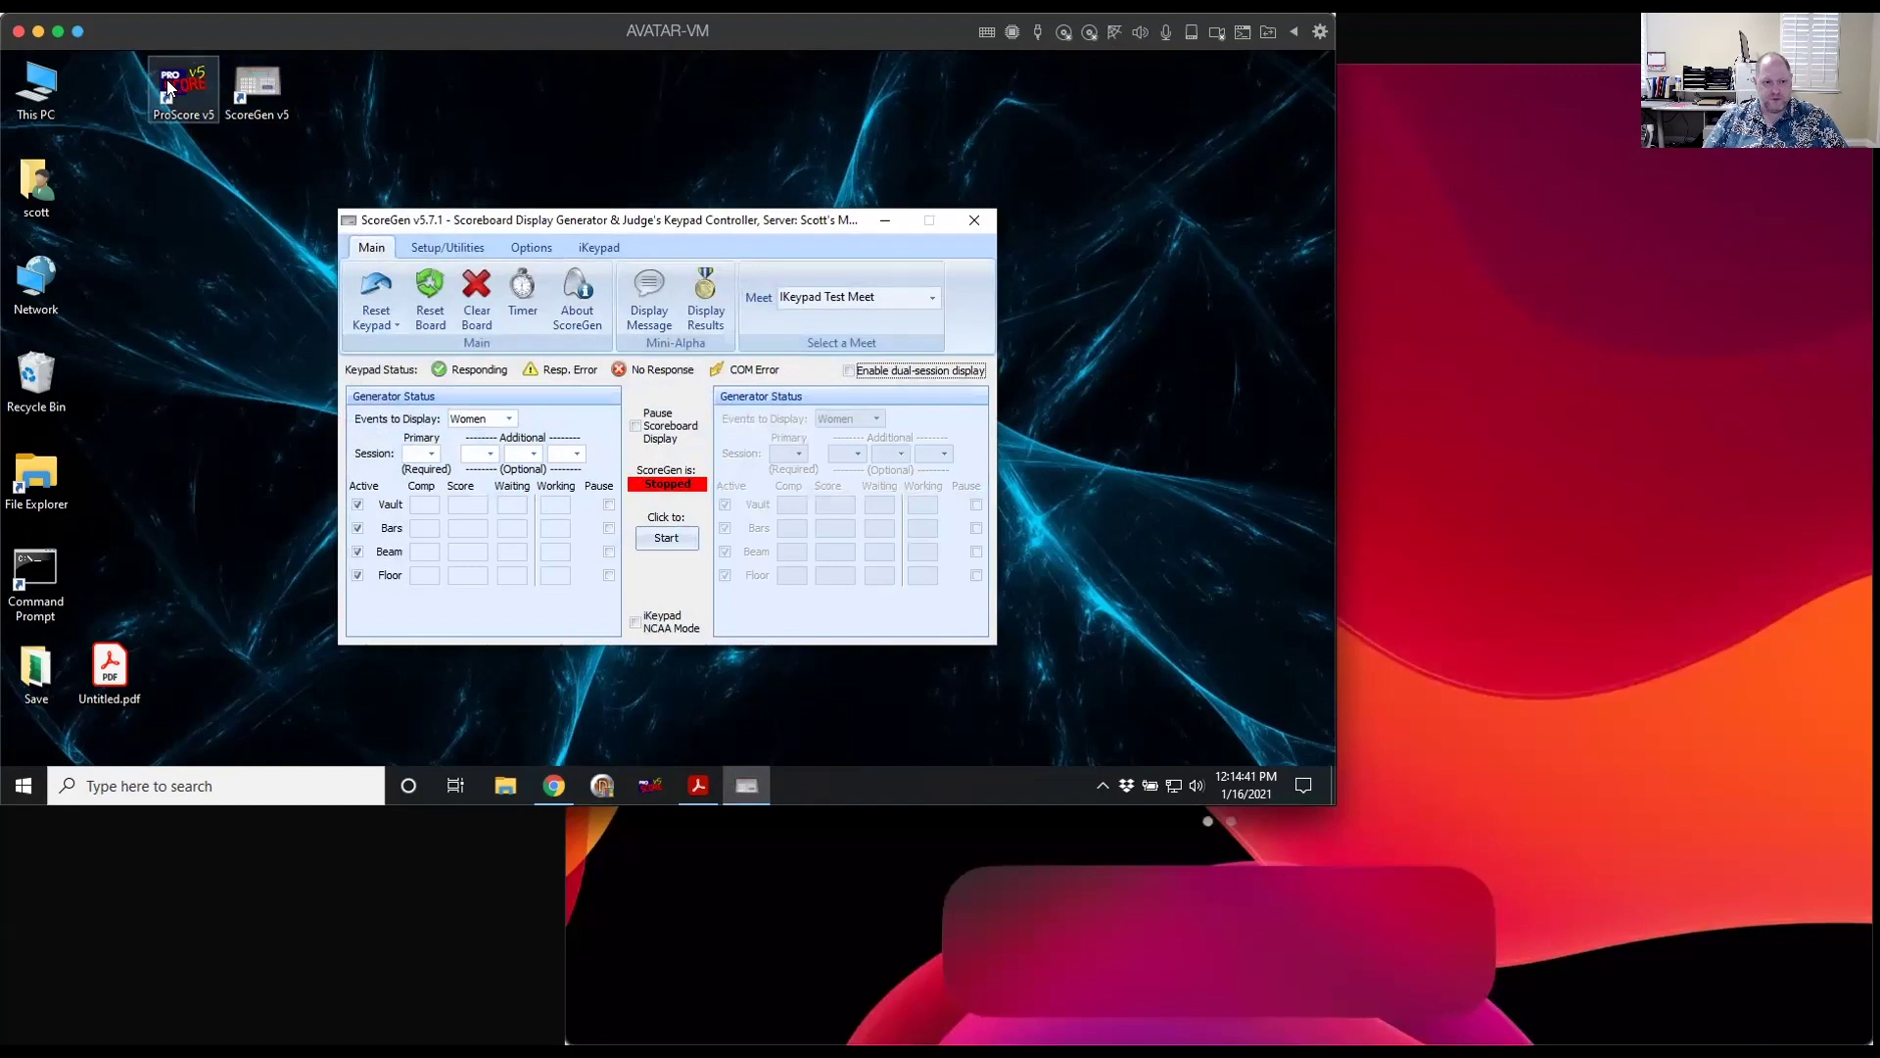
drag(644, 226, 641, 247)
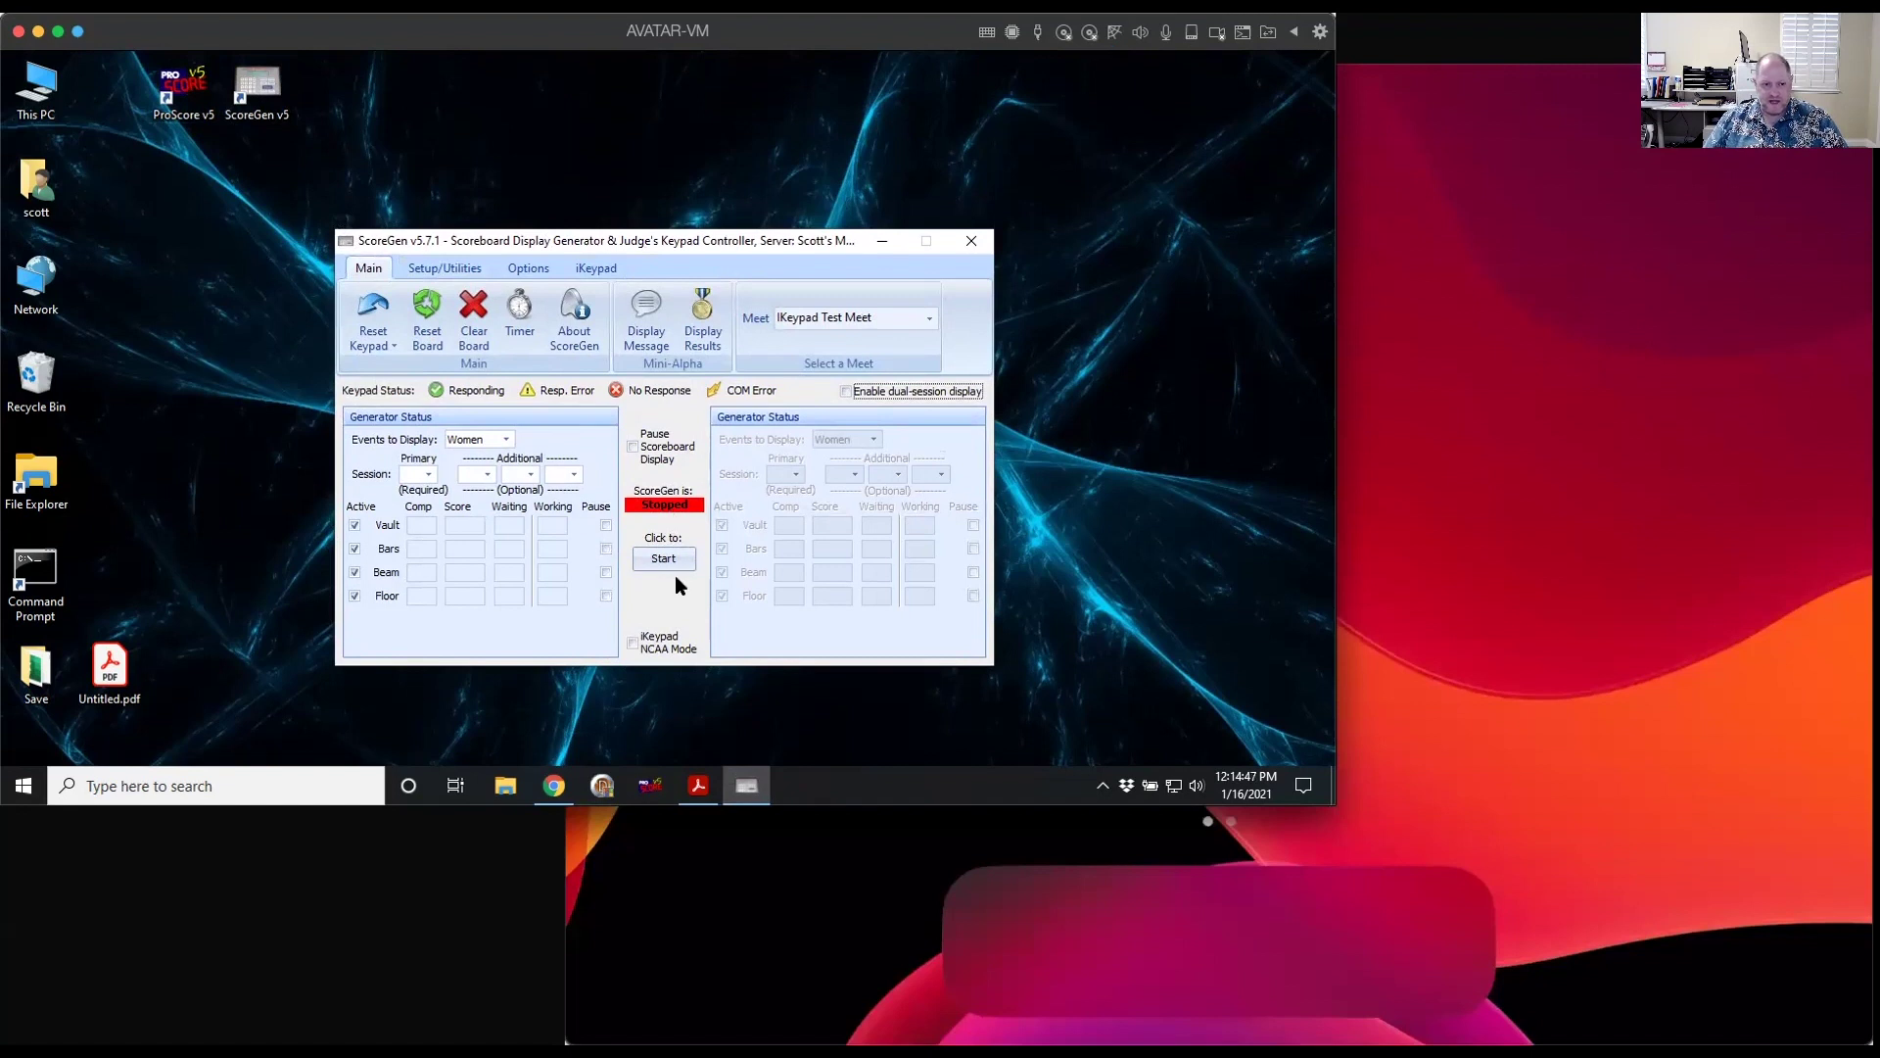
mouse_move(499, 244)
mouse_down()
mouse_move(511, 262)
mouse_move(480, 235)
mouse_move(525, 229)
mouse_up()
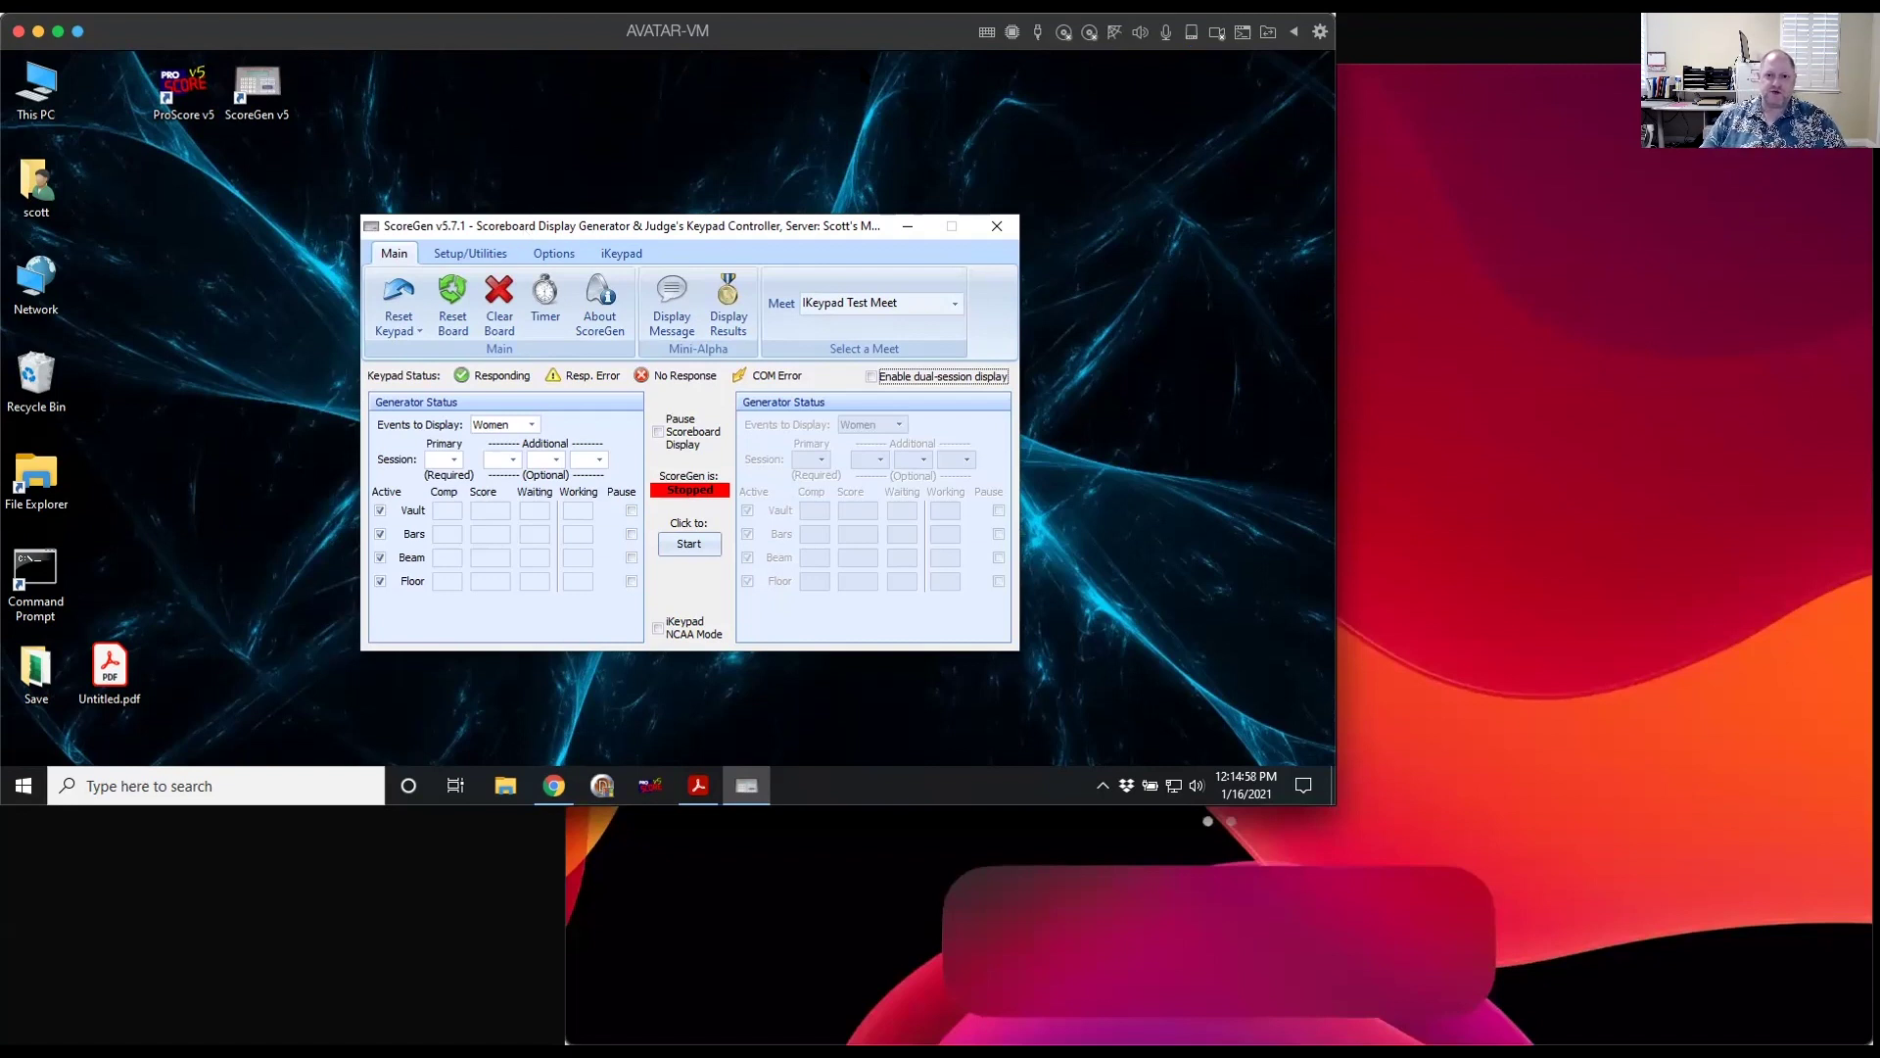
click(1364, 83)
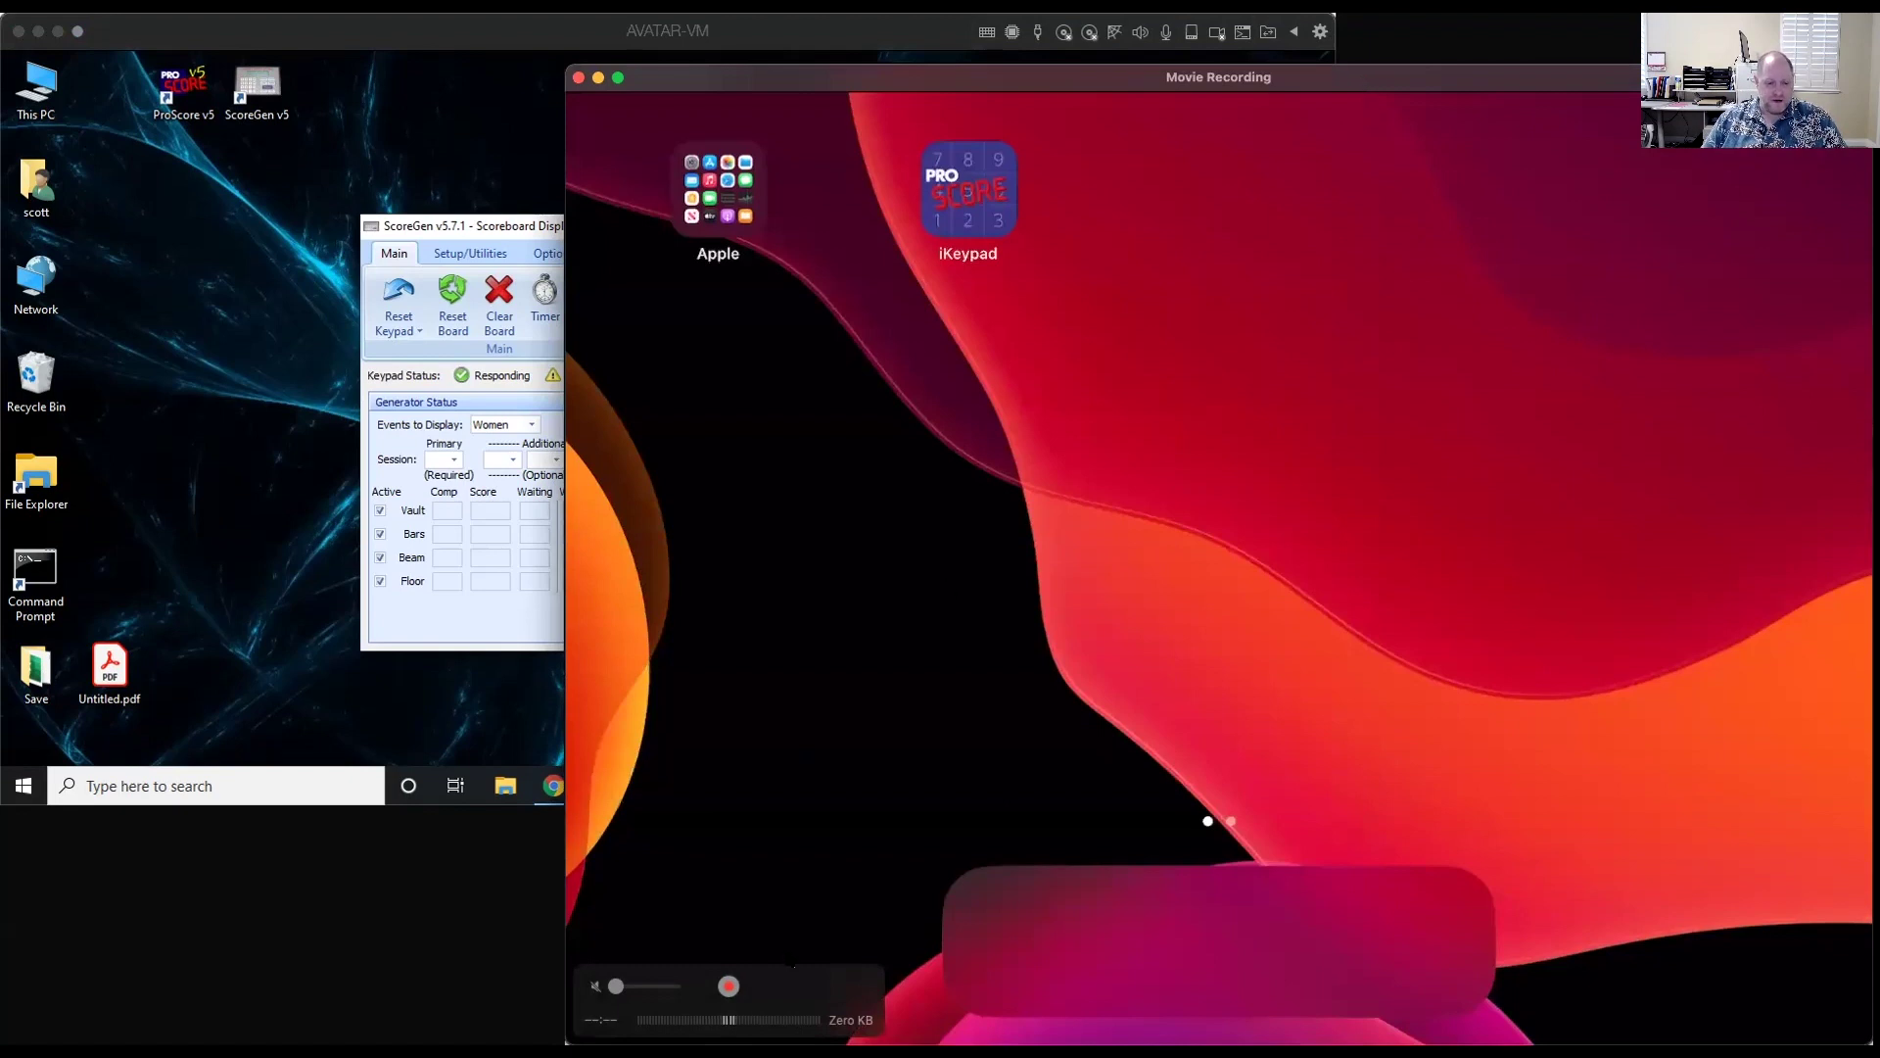
click(289, 703)
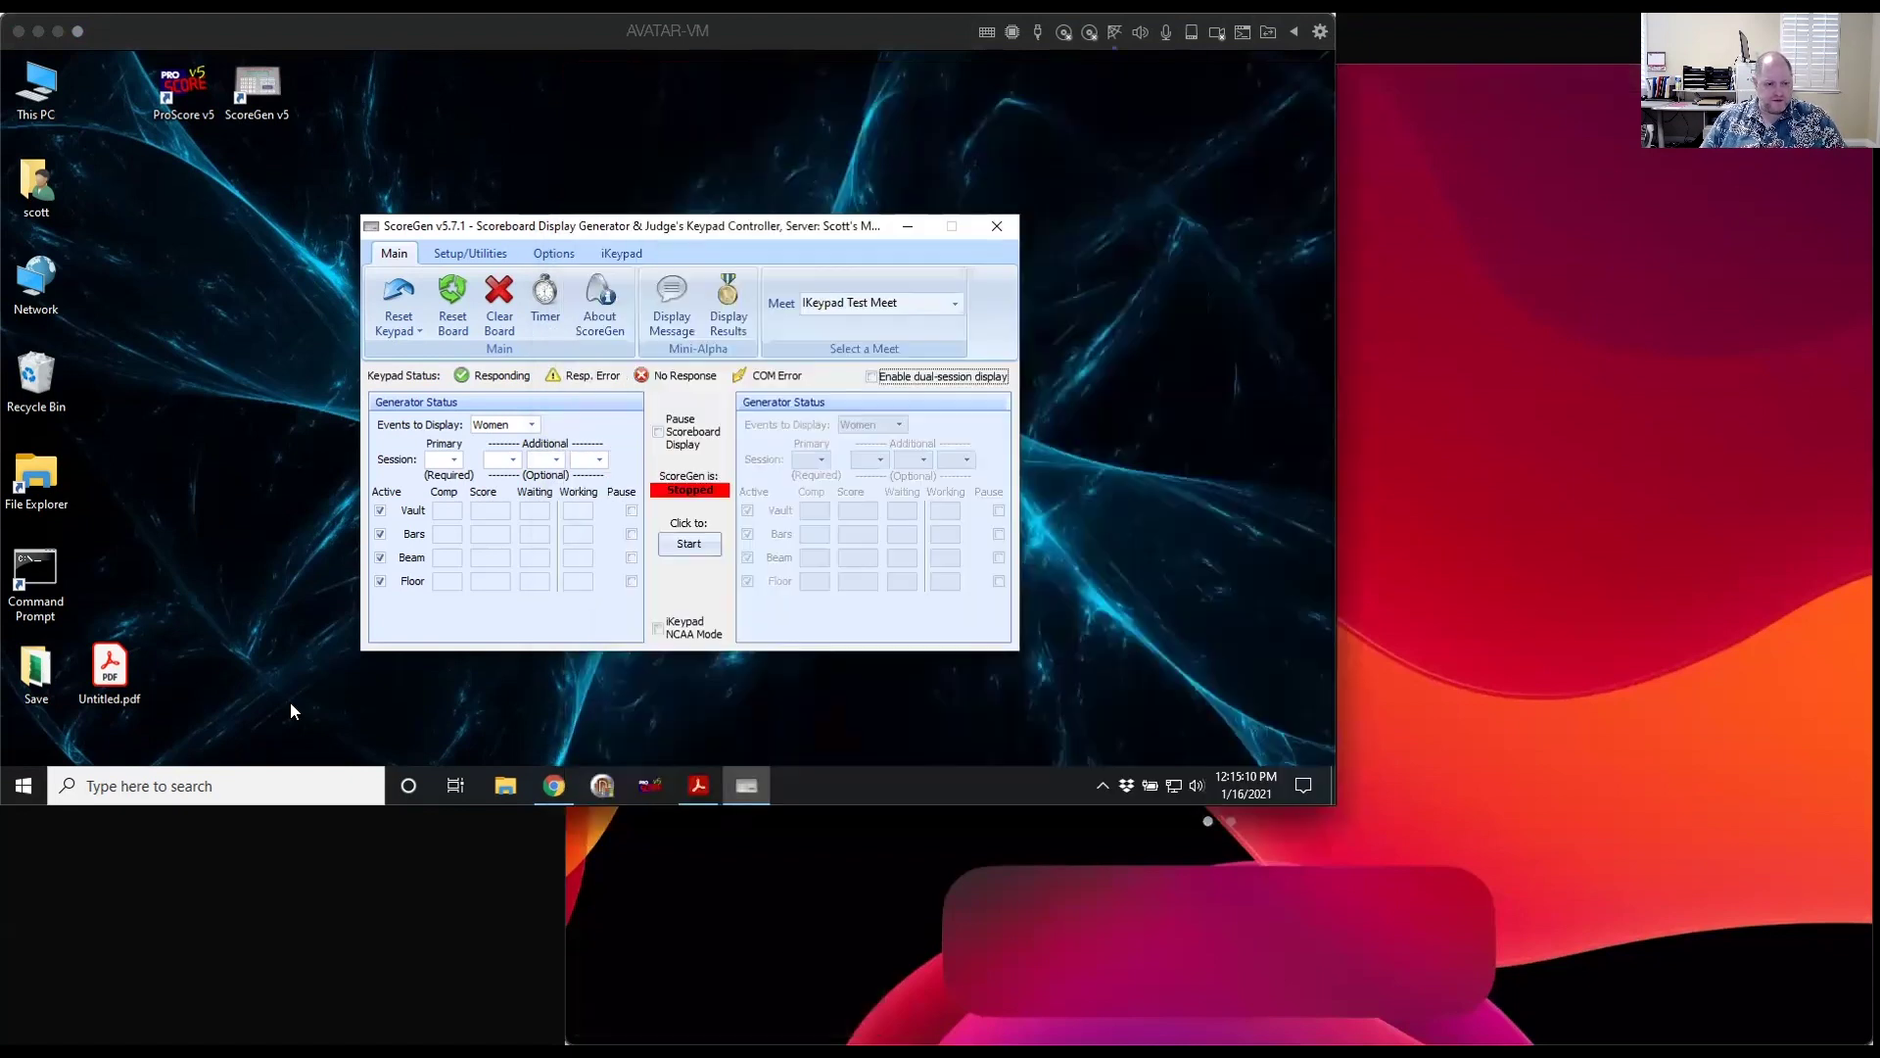
- Show the ProScore iKeypad App Store page, highlighting its name, Free price and iPad note
click(555, 786)
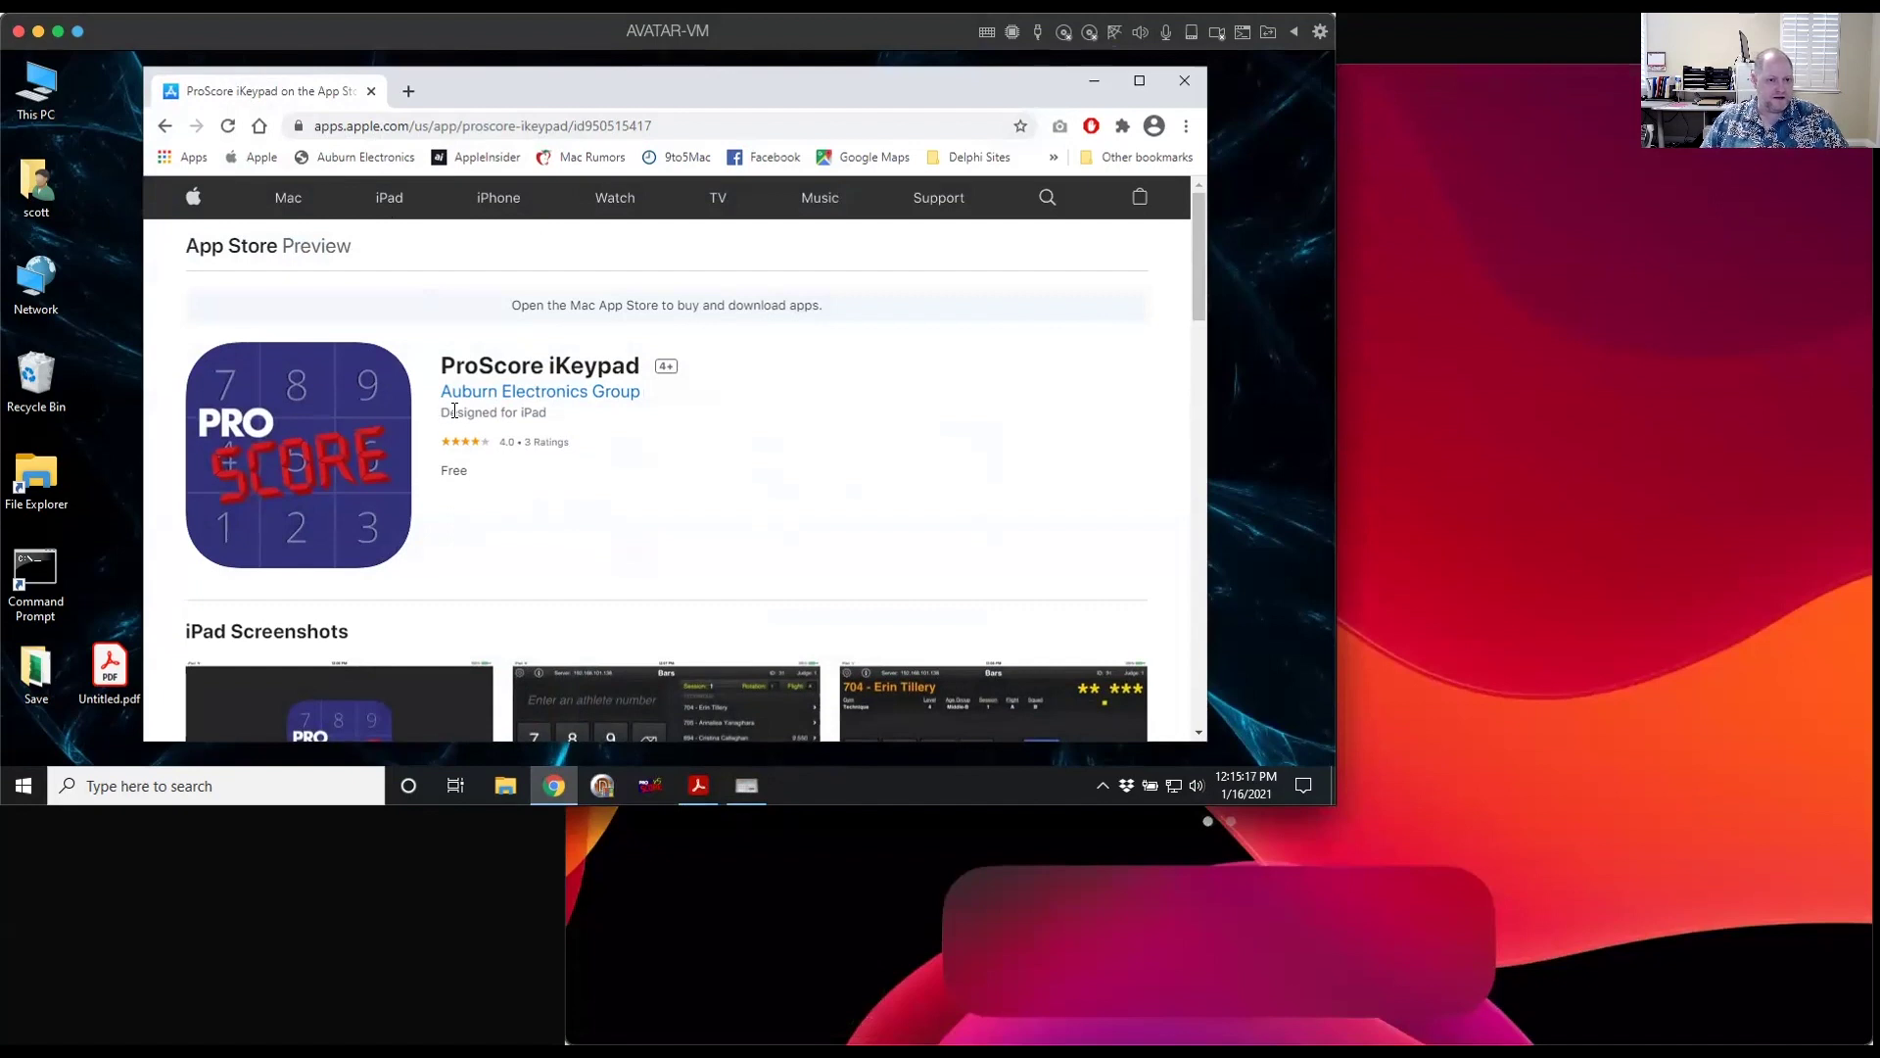
drag(442, 364, 641, 365)
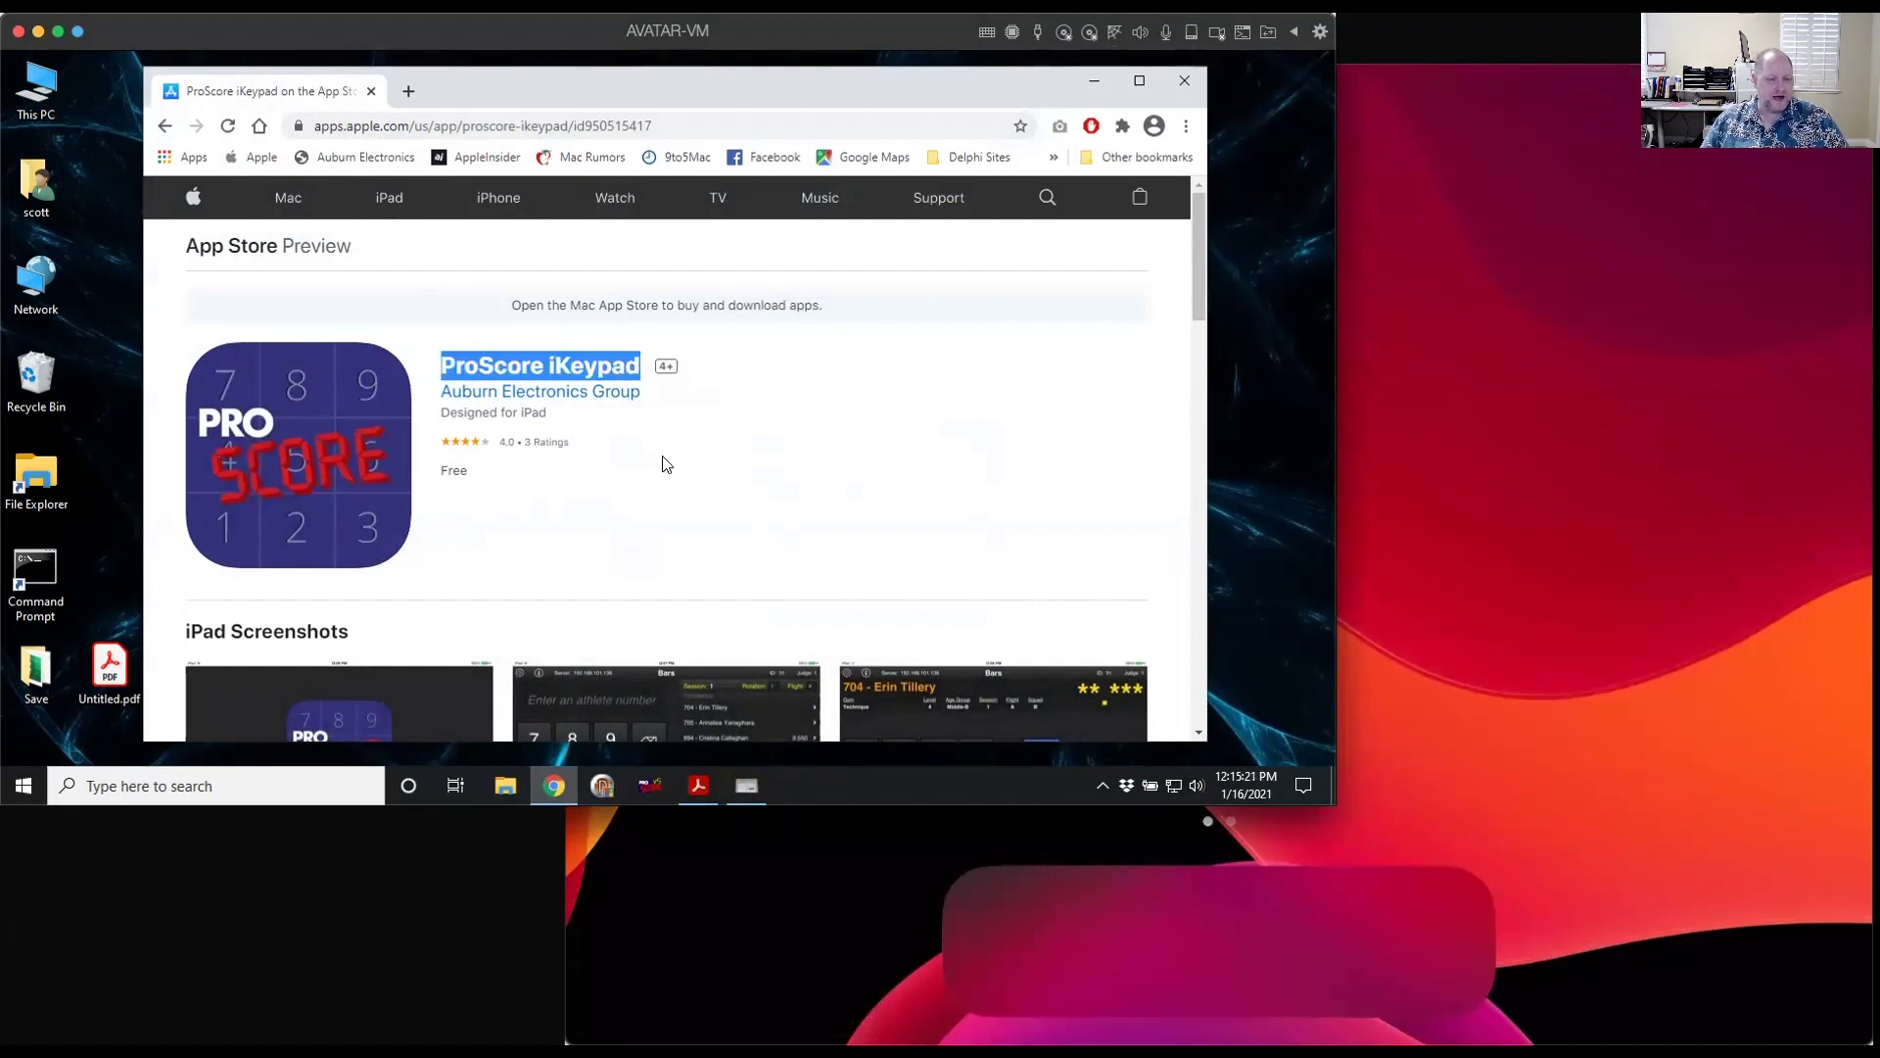
double_click(454, 470)
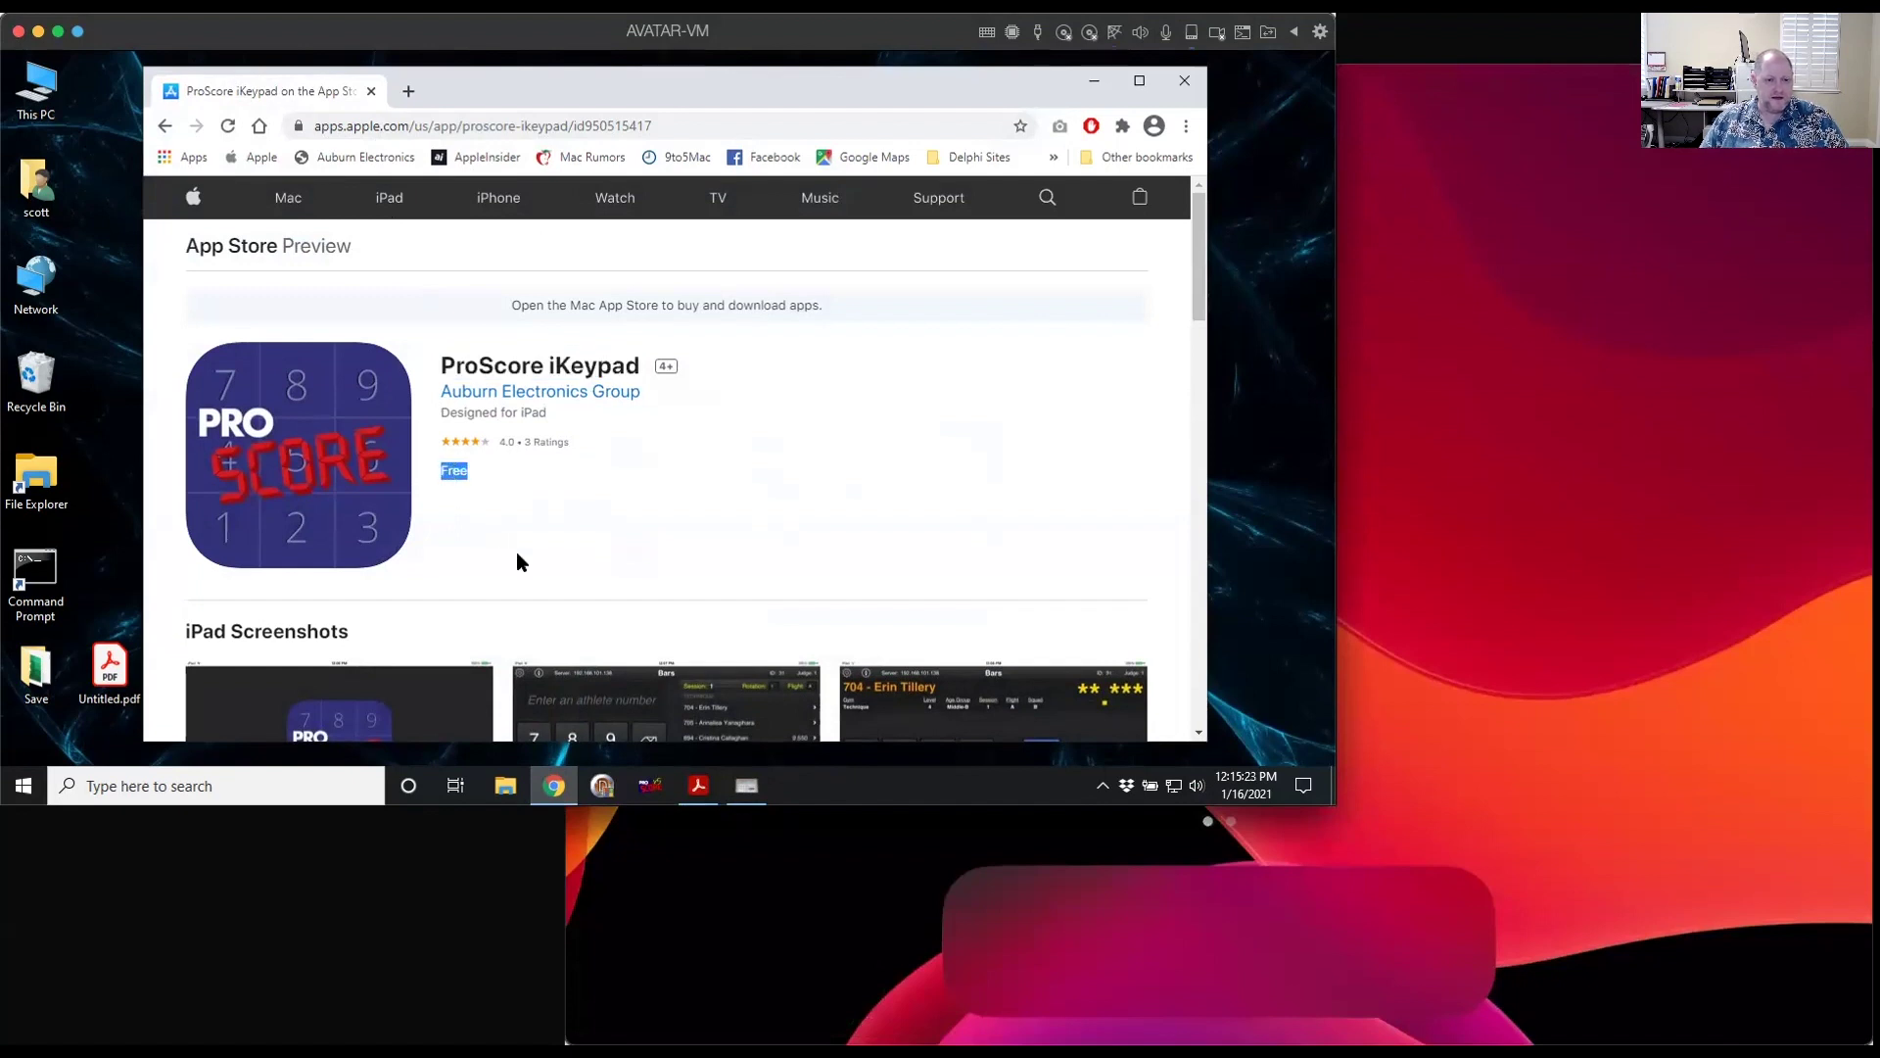
double_click(533, 413)
click(521, 524)
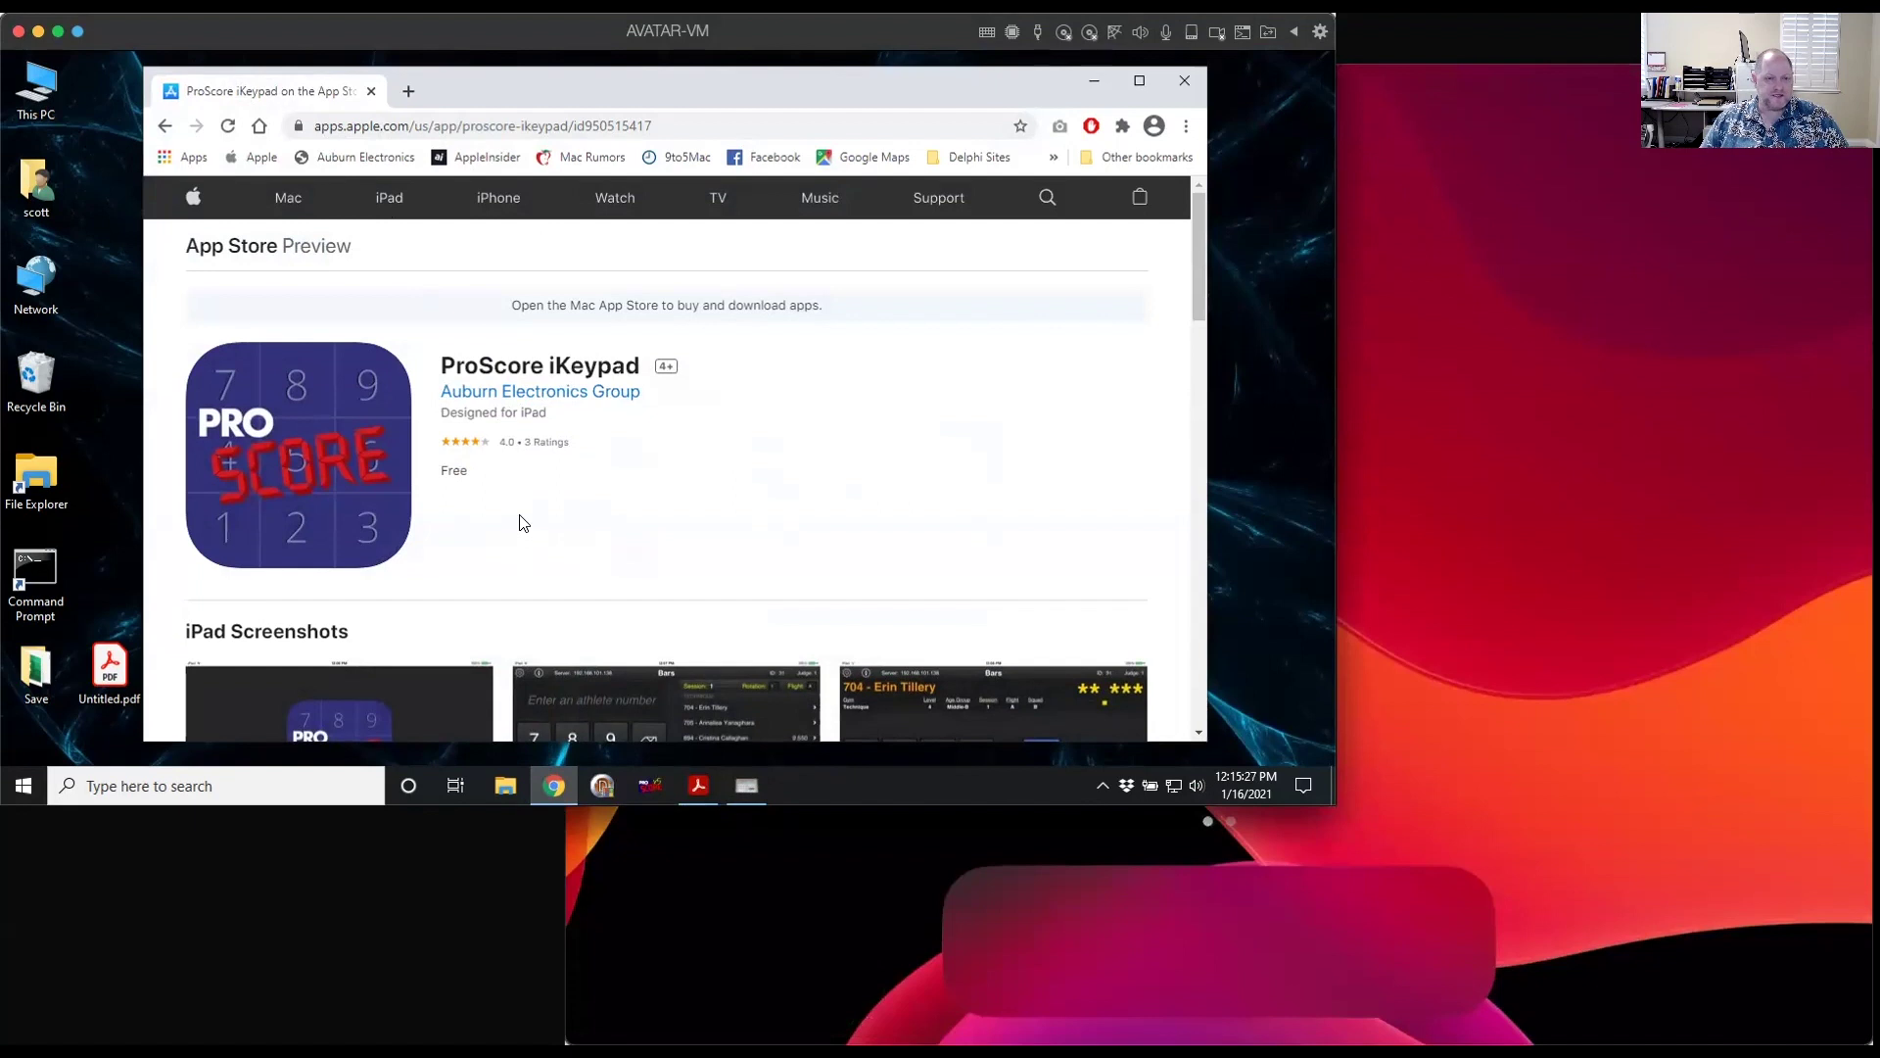